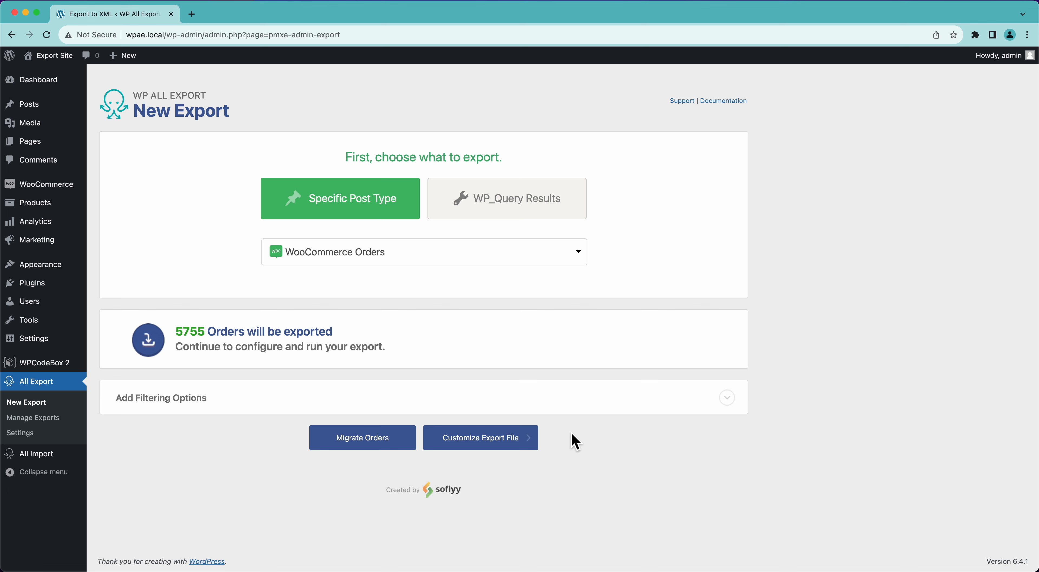
Step: Start customizing the WooCommerce Orders export file and preview the default fields for the first 10 orders
click(466, 448)
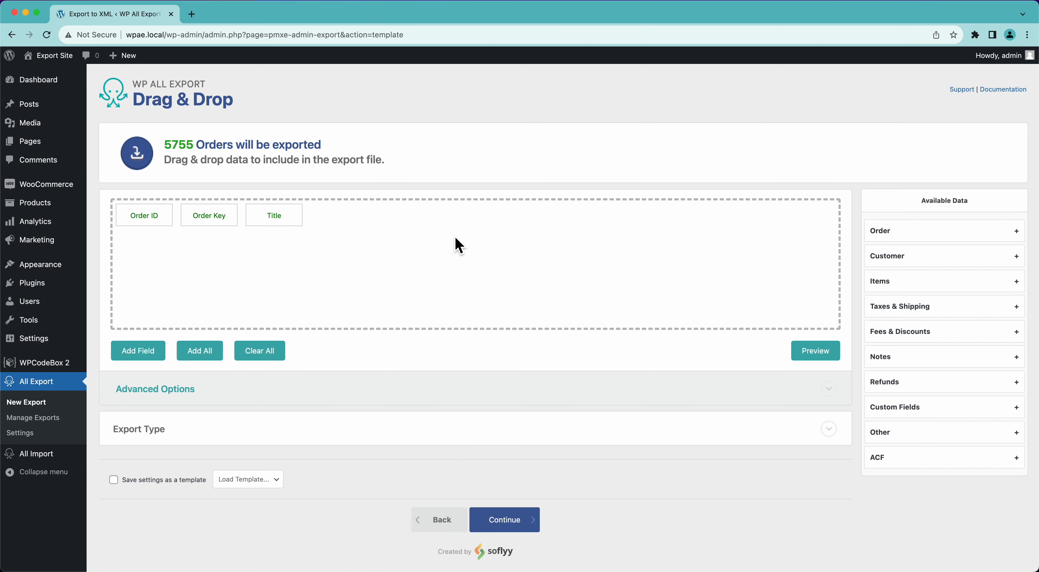
click(823, 353)
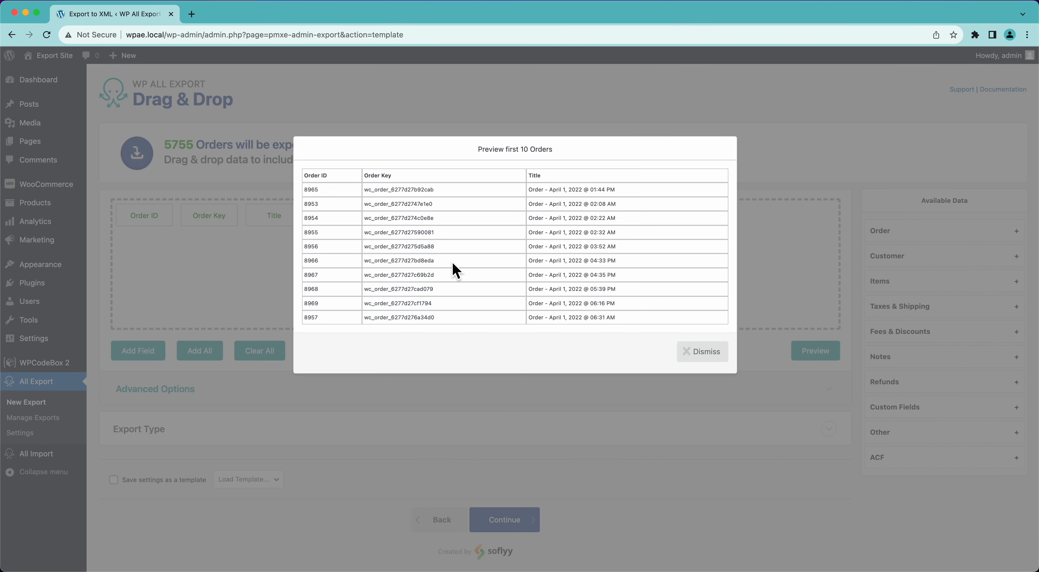
click(710, 354)
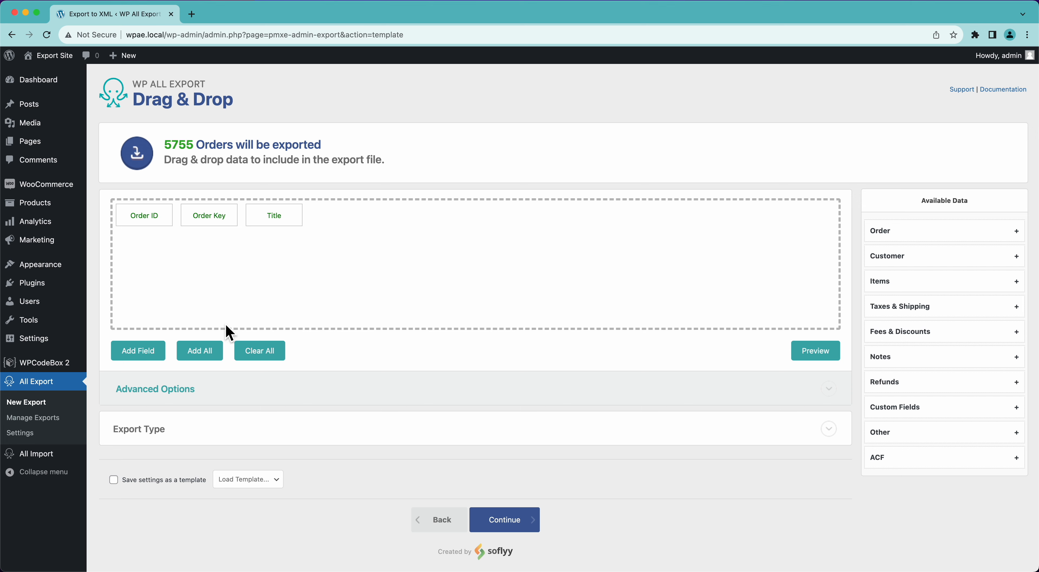
Step: Set the export type to a Simple XML Feed and preview the orders as XML
click(233, 438)
scroll(235, 432, down, 3)
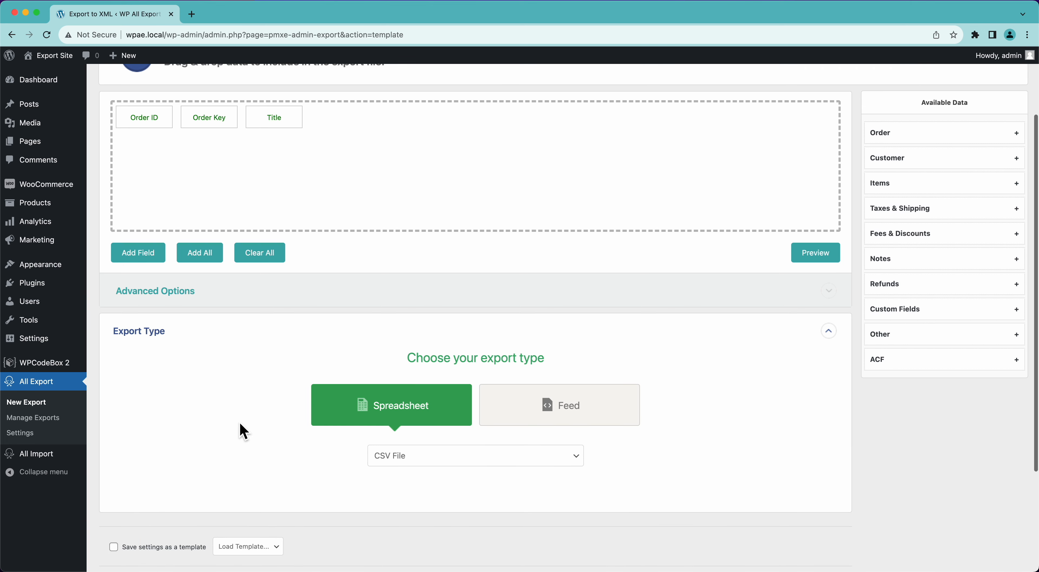
click(536, 402)
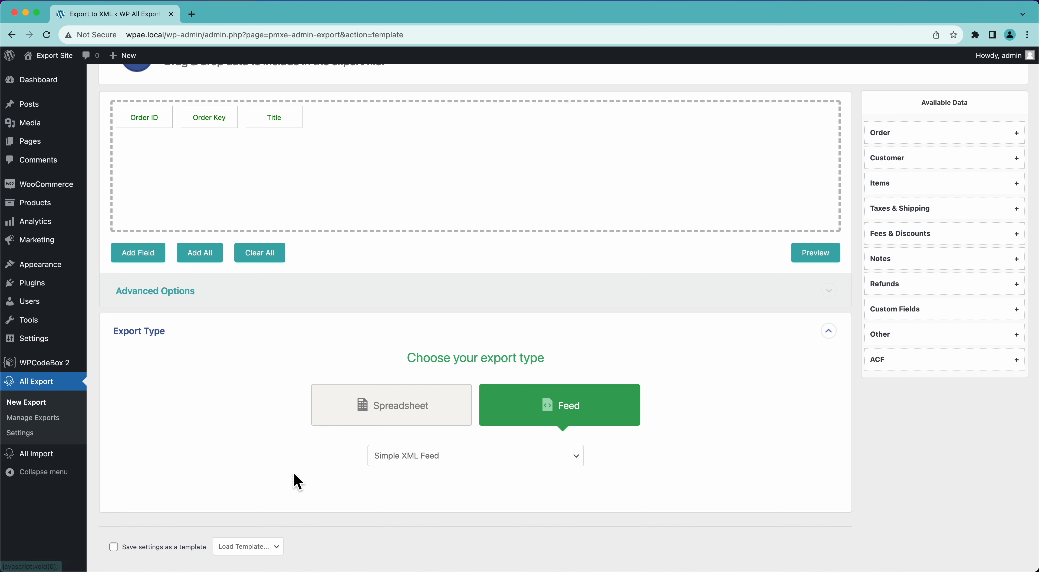
scroll(307, 464, down, 2)
click(433, 393)
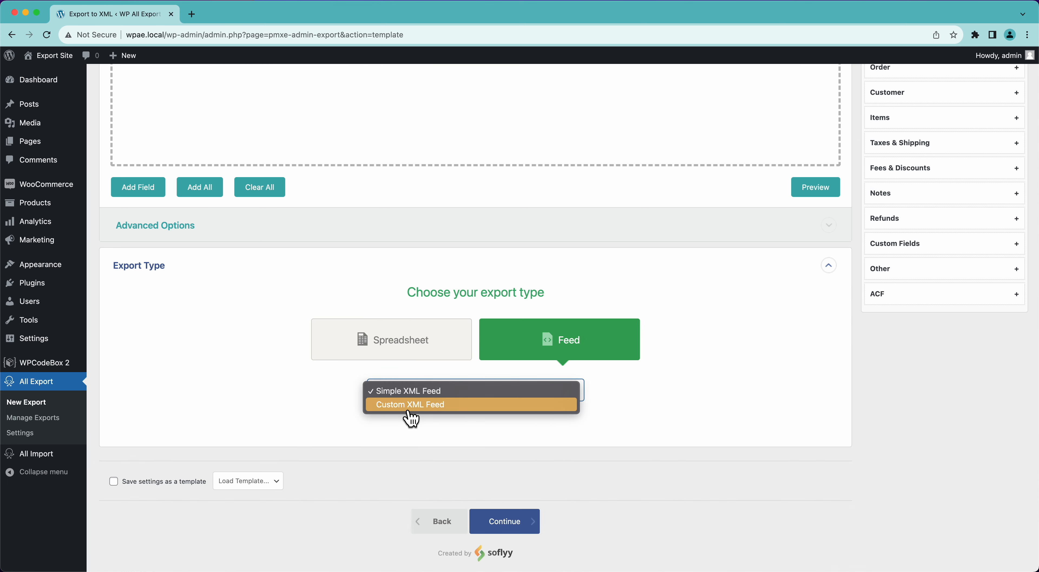
click(260, 400)
scroll(309, 281, up, 5)
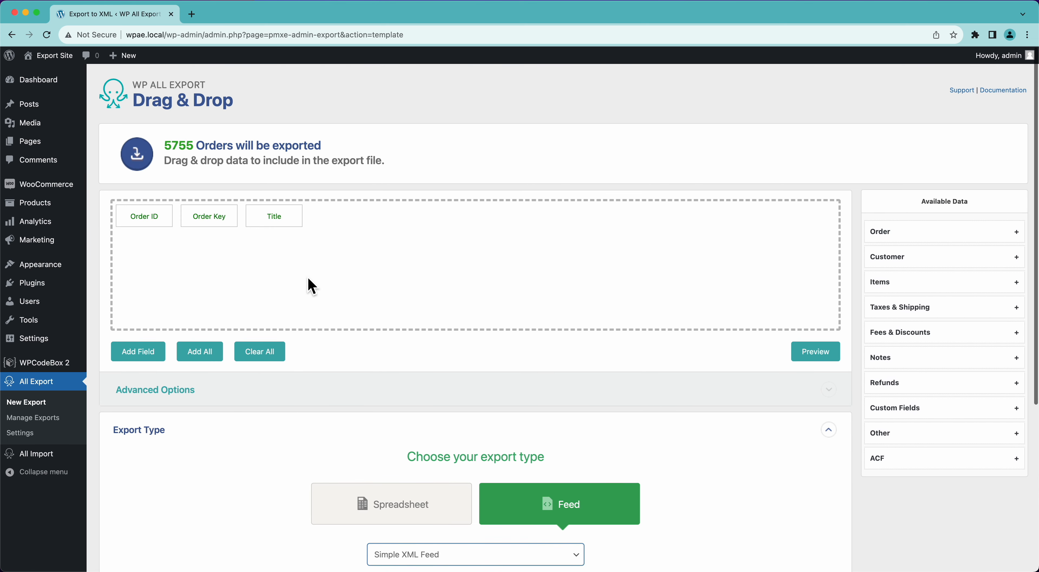
click(816, 354)
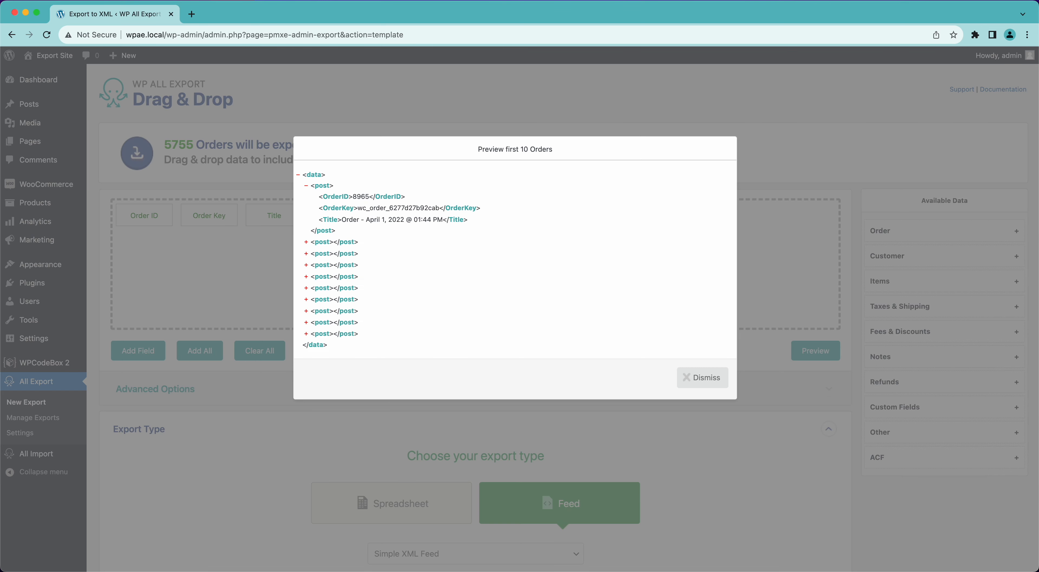
click(703, 377)
Step: Move the Order Key field after Title with its element renamed to Order, and preview the XML
drag(214, 224, 328, 225)
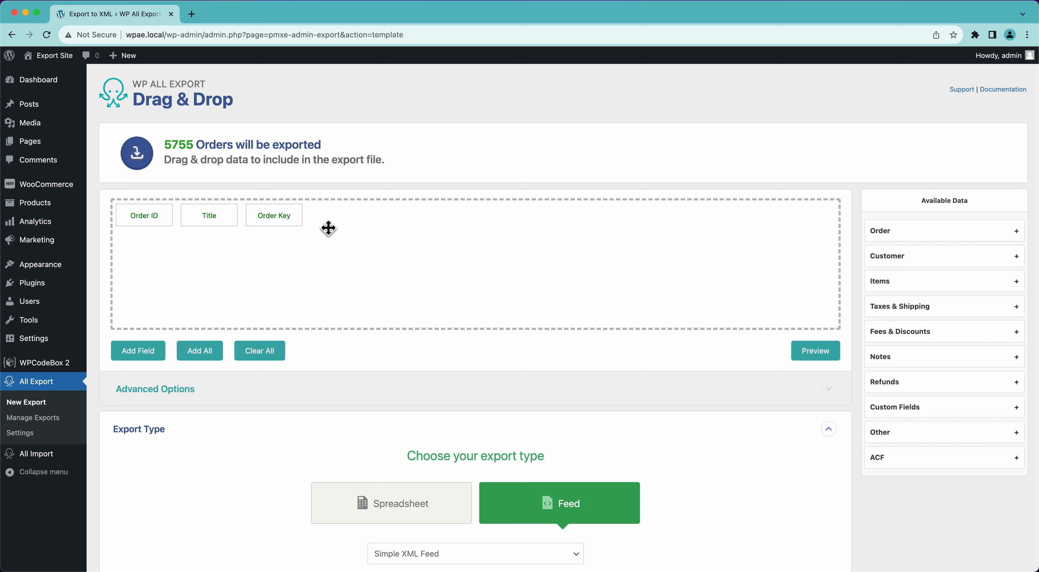
click(278, 221)
double_click(337, 149)
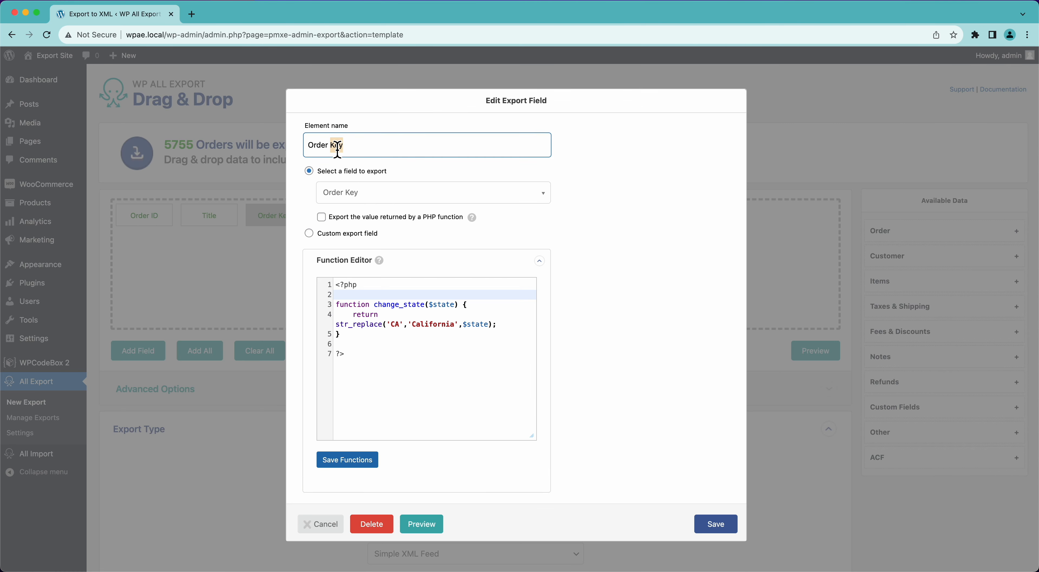
key(BackSpace)
click(725, 526)
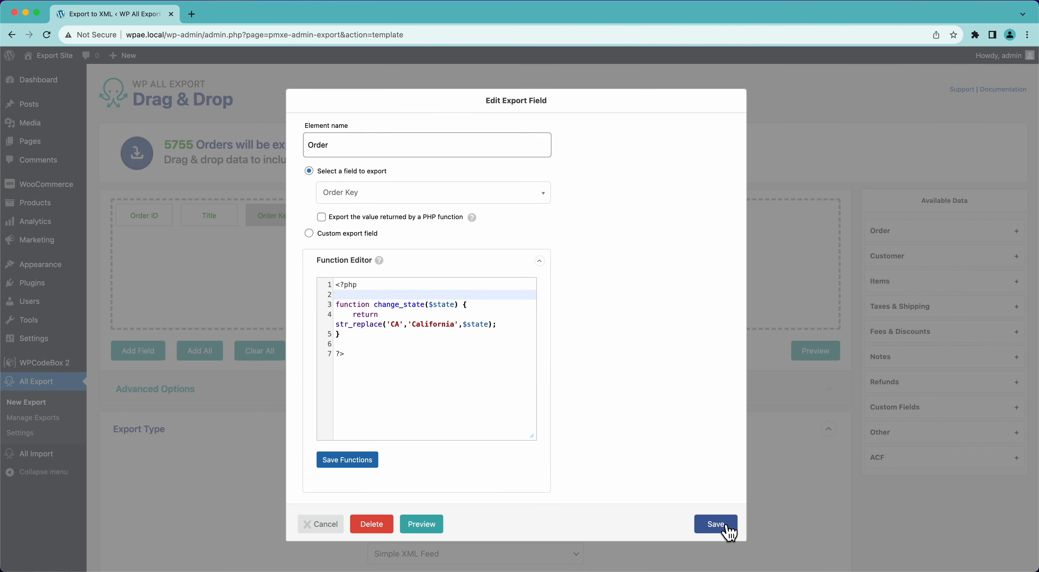
click(809, 354)
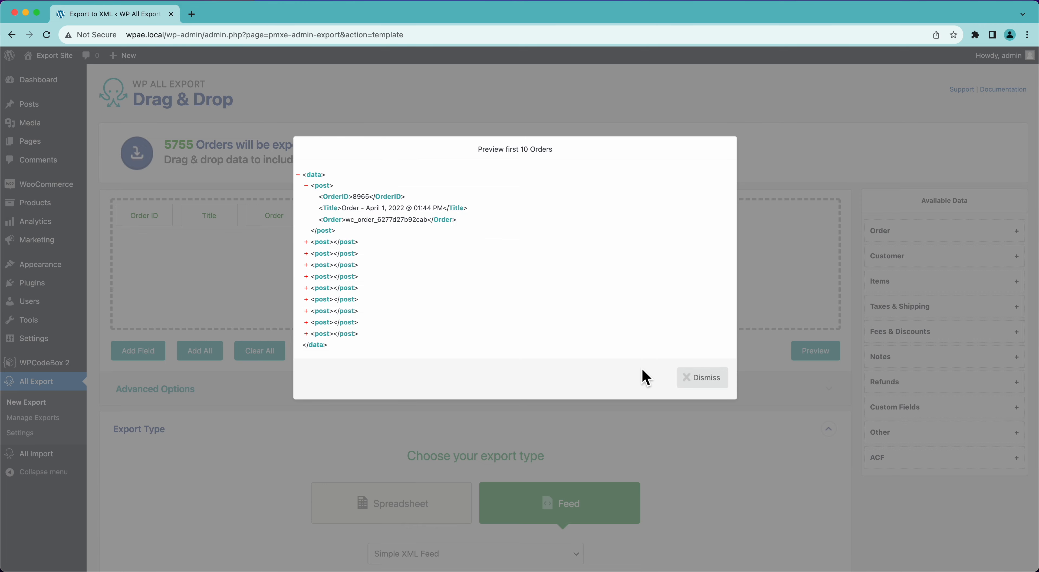
click(695, 378)
Step: Add the Order Total and Order Date fields from the Order data to the export and preview the XML
click(897, 232)
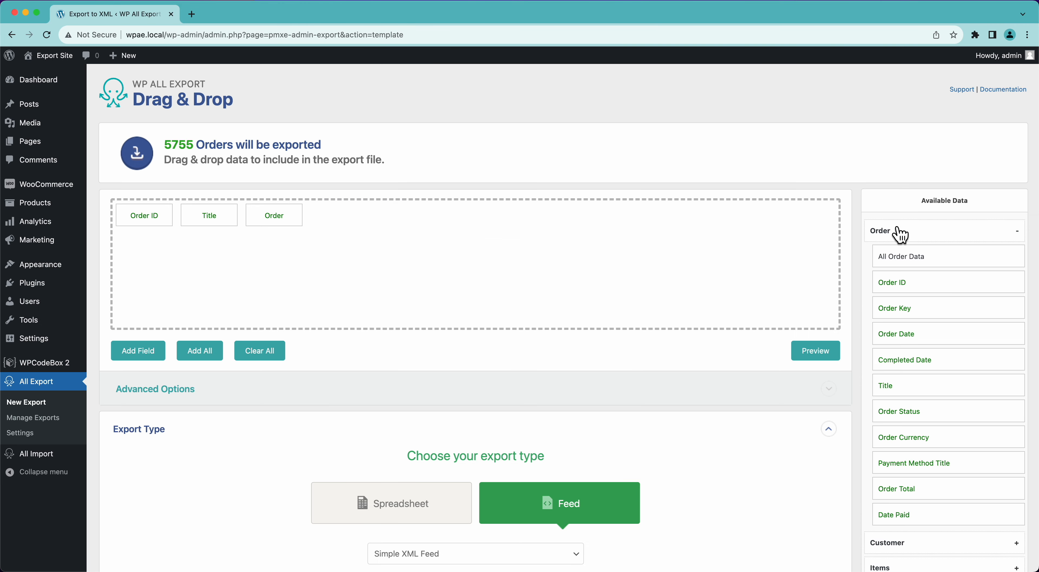
drag(898, 489, 633, 256)
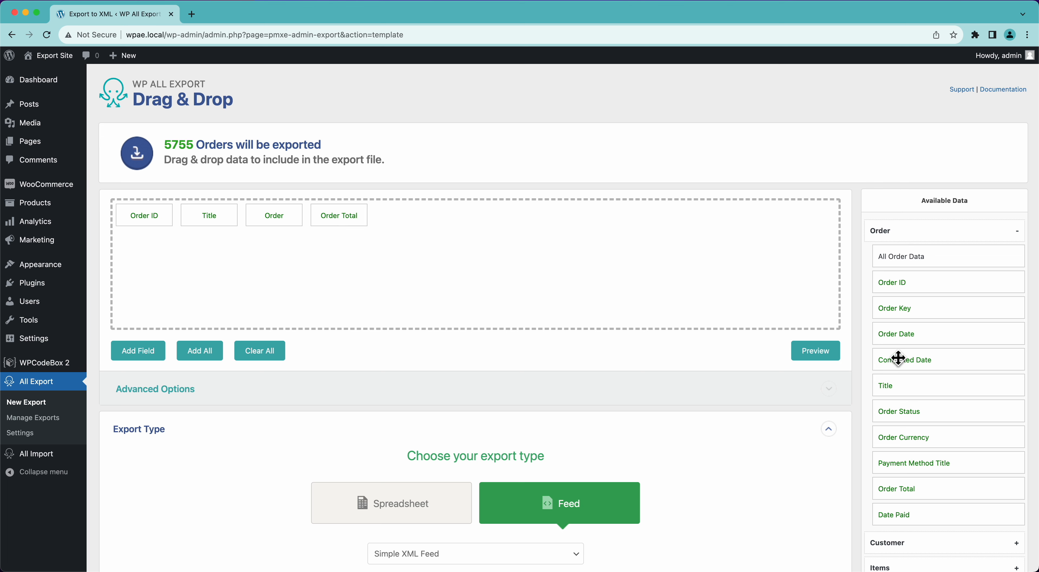
drag(898, 334, 734, 275)
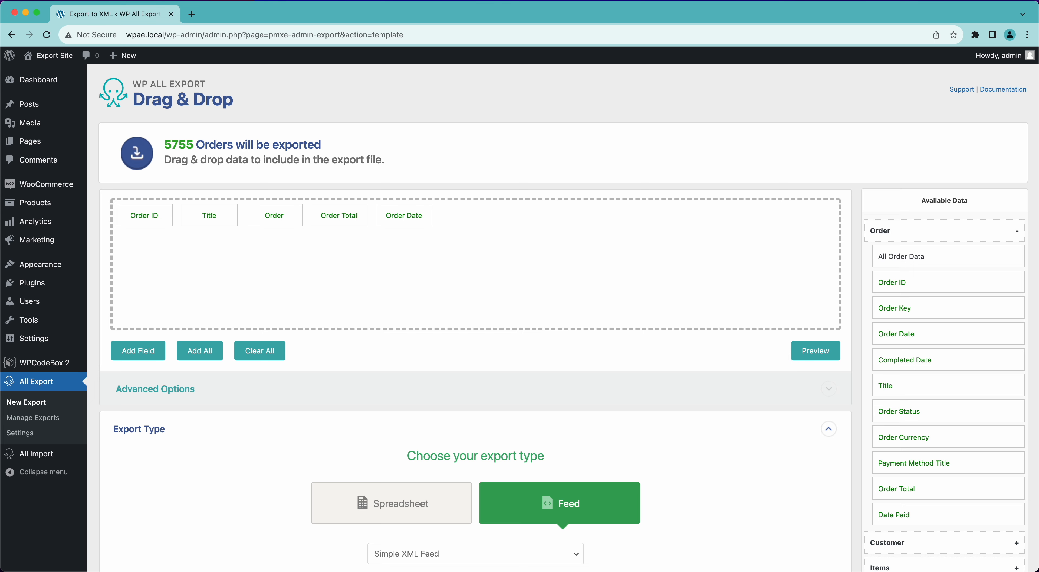
click(818, 360)
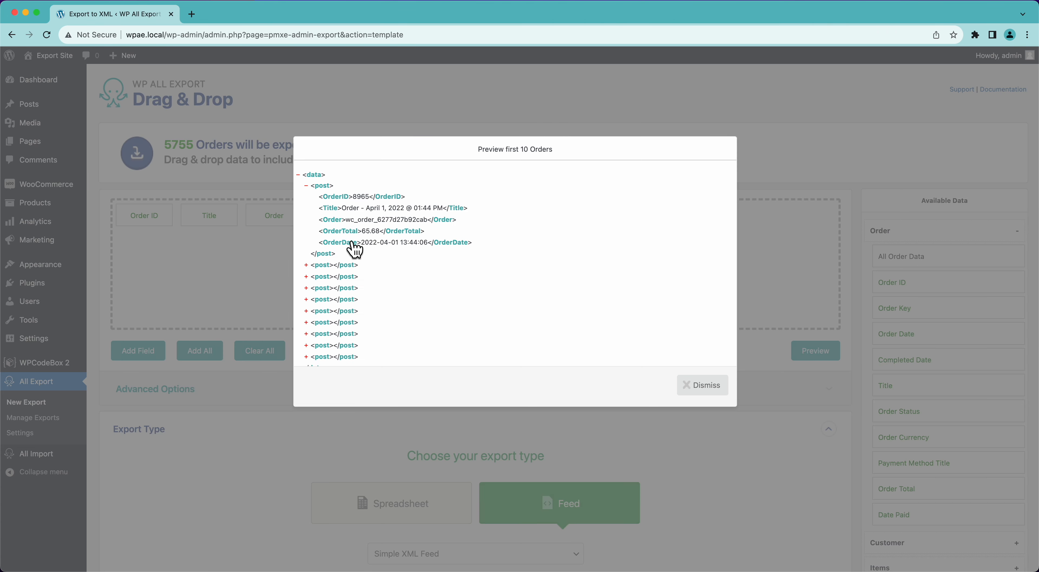
click(704, 385)
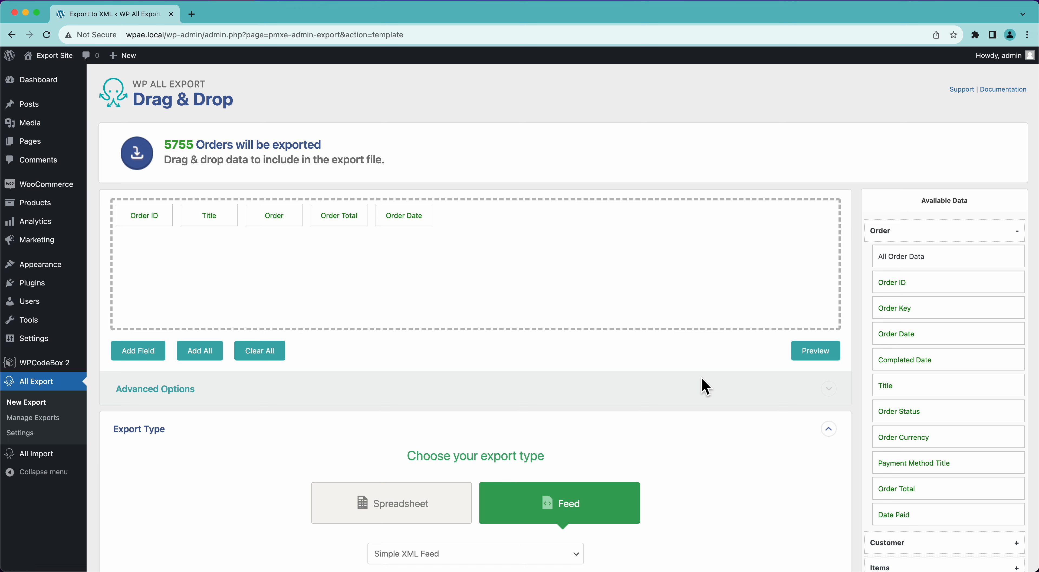
Step: Examine the element names and values in the XML preview of the five chosen fields
scroll(704, 385, down, 3)
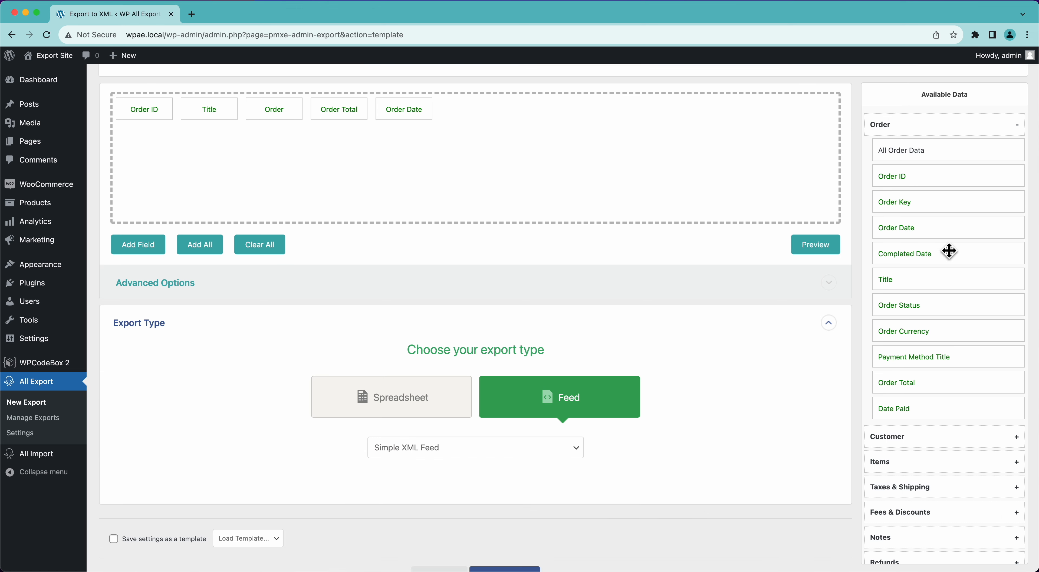
scroll(376, 309, up, 2)
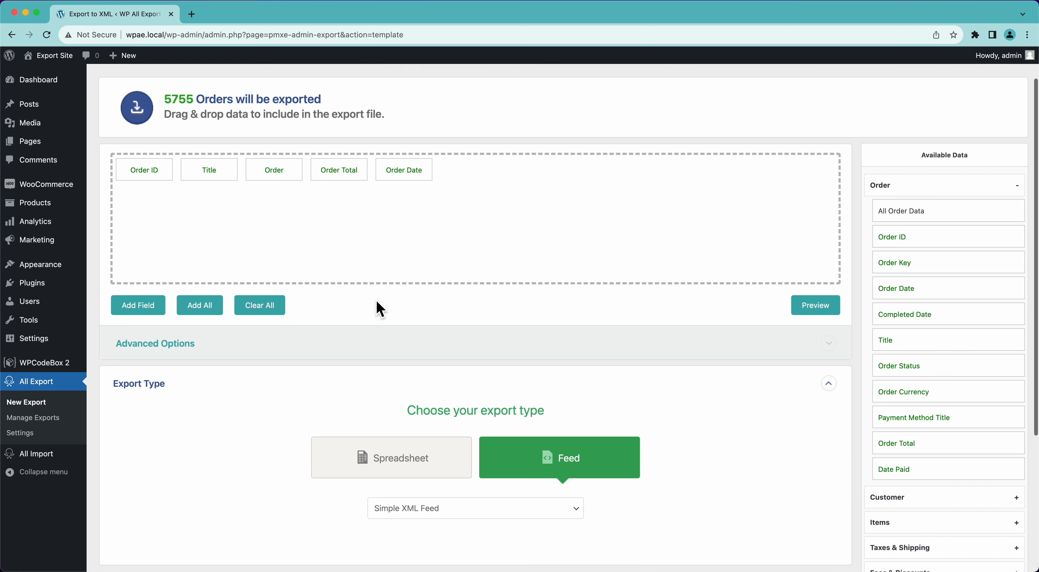
click(804, 315)
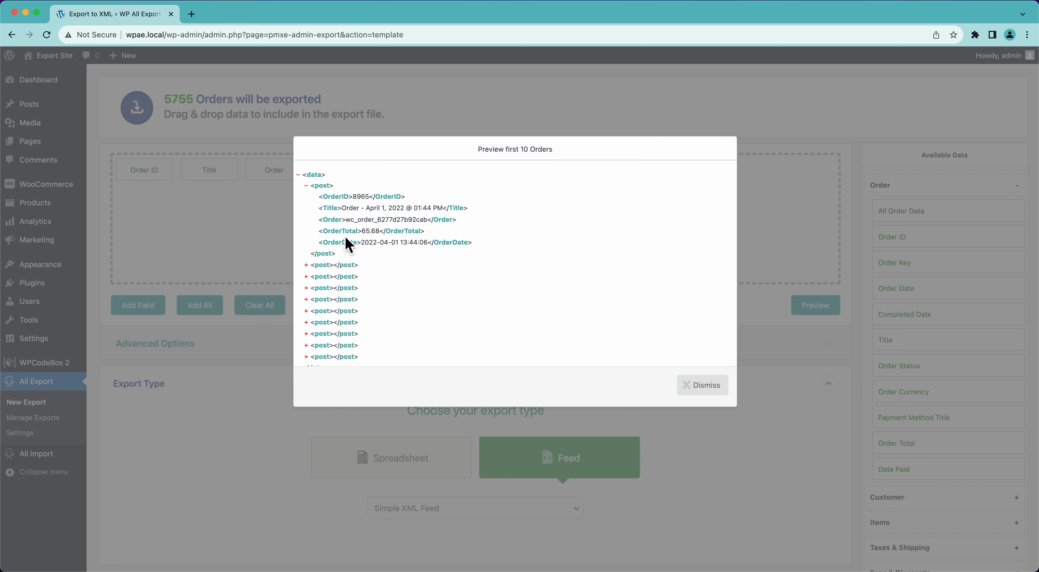
click(704, 386)
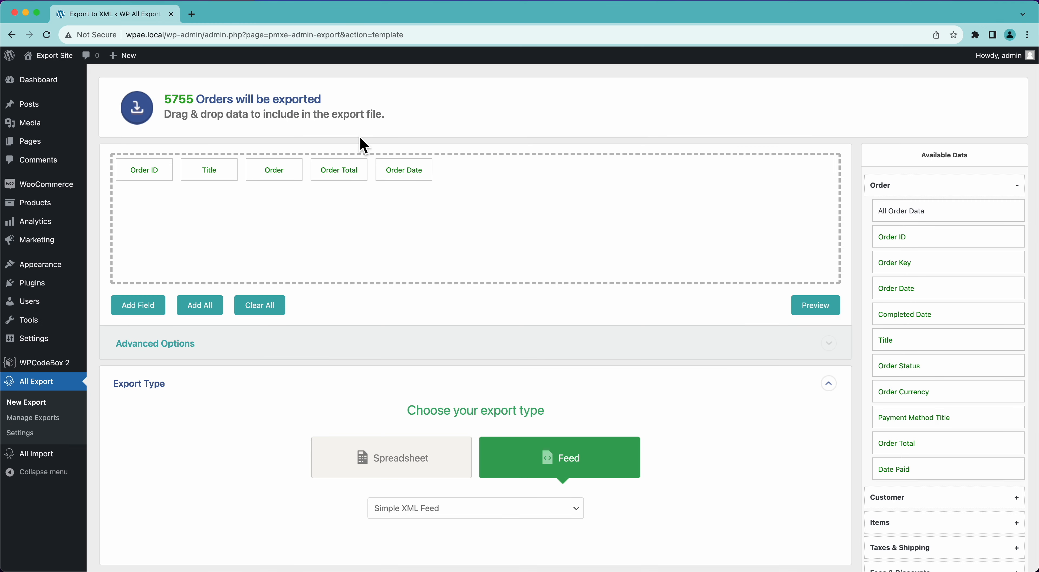
Step: Review the Order Date field's element name and date format options, and save the field as it is
click(404, 170)
double_click(344, 152)
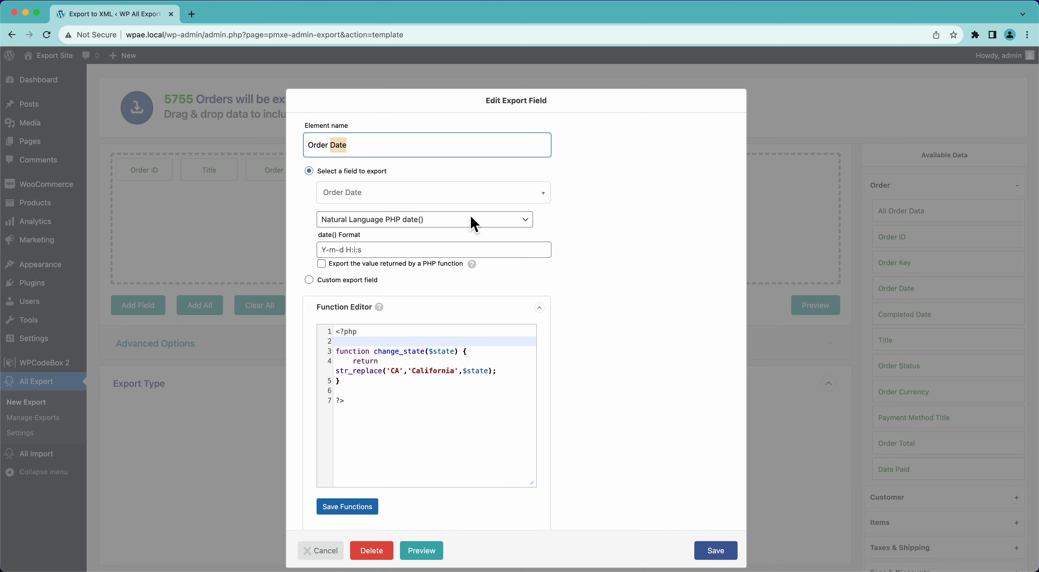
click(707, 551)
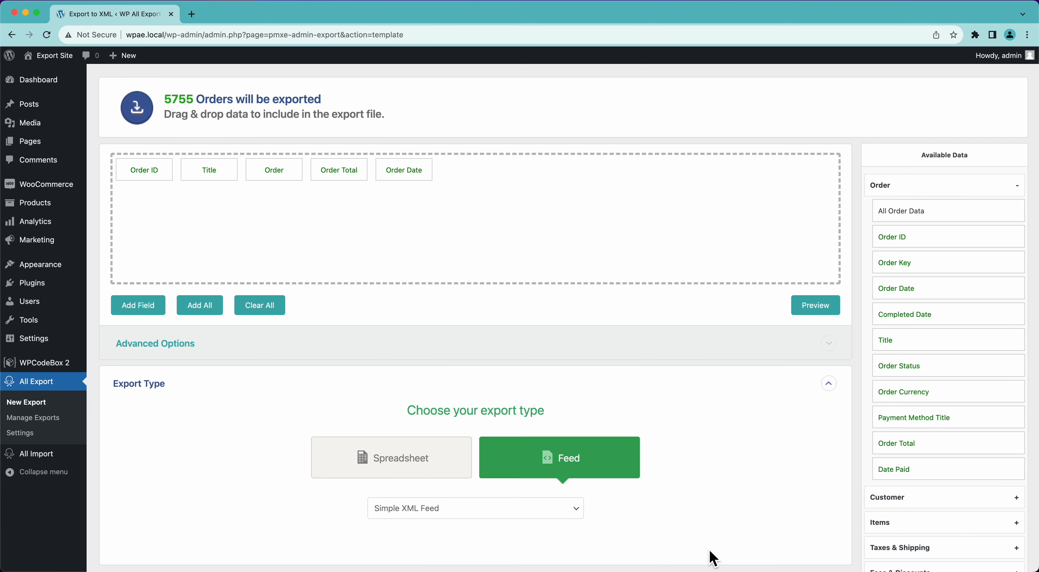
Step: Name the root XML element orders and the single order XML element order, and preview the XML
click(182, 344)
scroll(169, 331, down, 2)
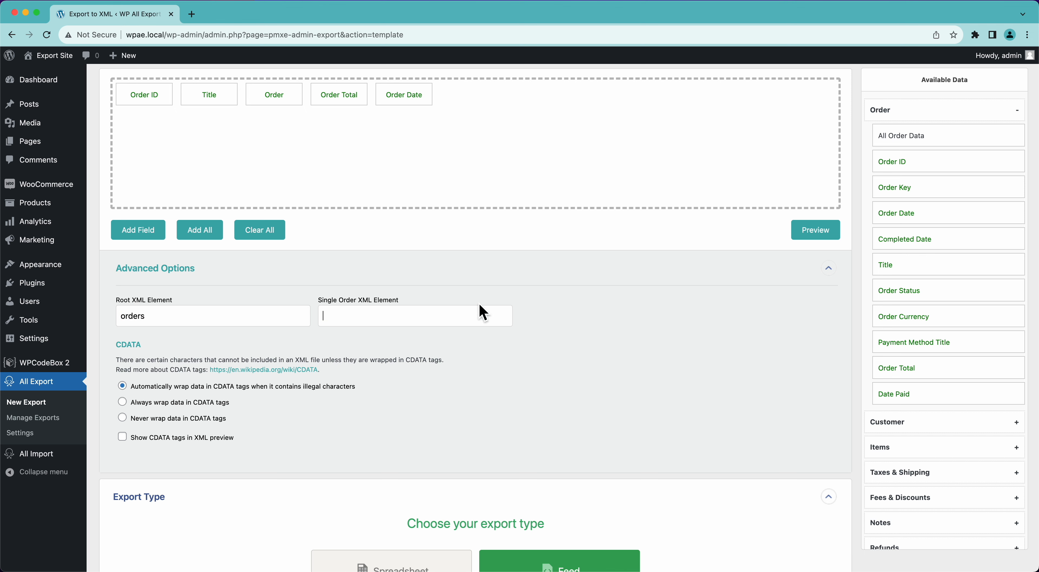
text(order)
click(821, 237)
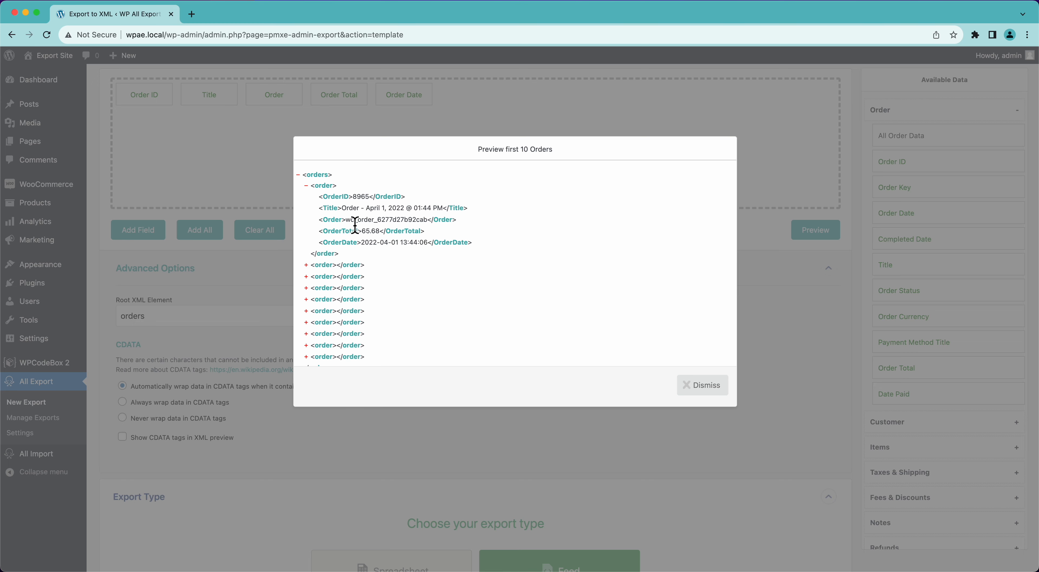
click(701, 385)
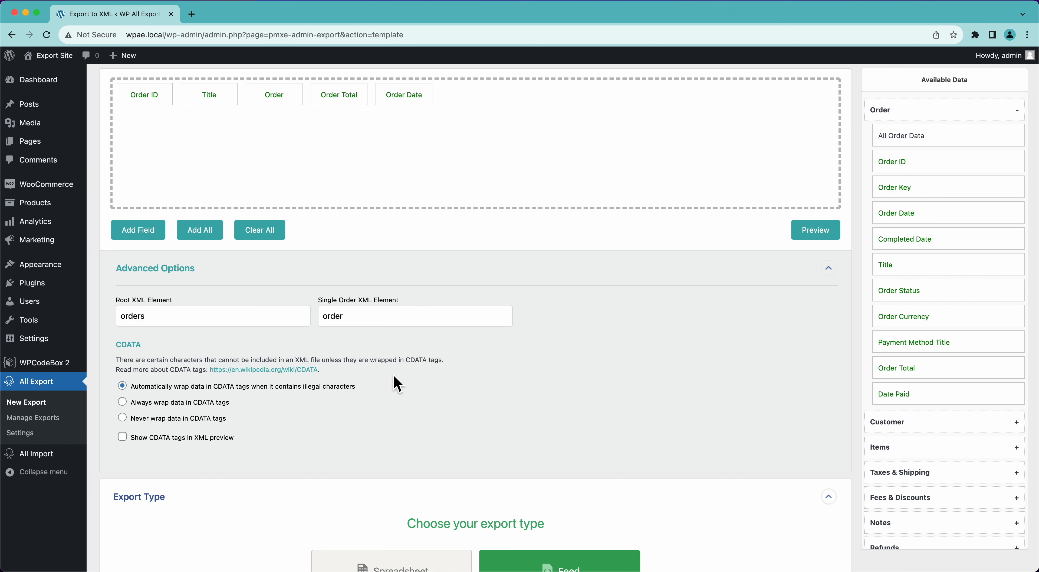
Step: Preview the first 10 orders again to examine the structure of the simple XML feed
scroll(397, 384, up, 2)
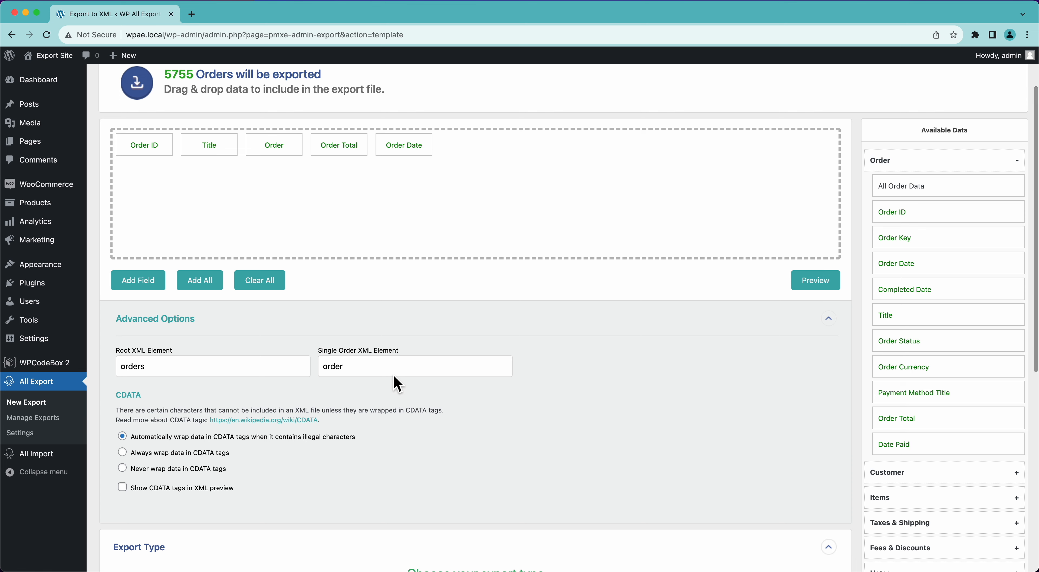
click(796, 295)
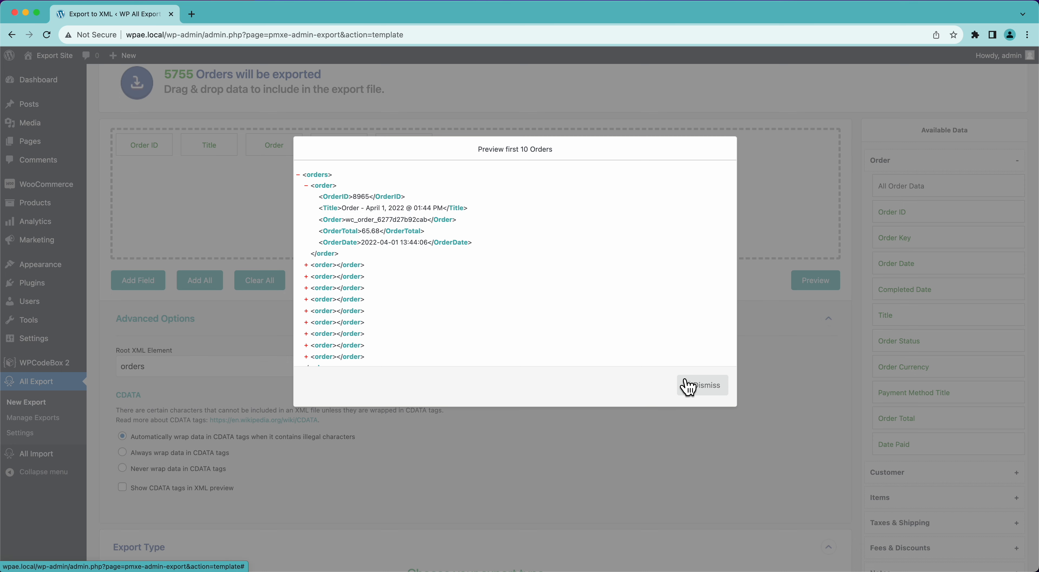
click(691, 385)
Step: Change the feed format to Custom XML Feed
scroll(690, 387, down, 5)
click(499, 424)
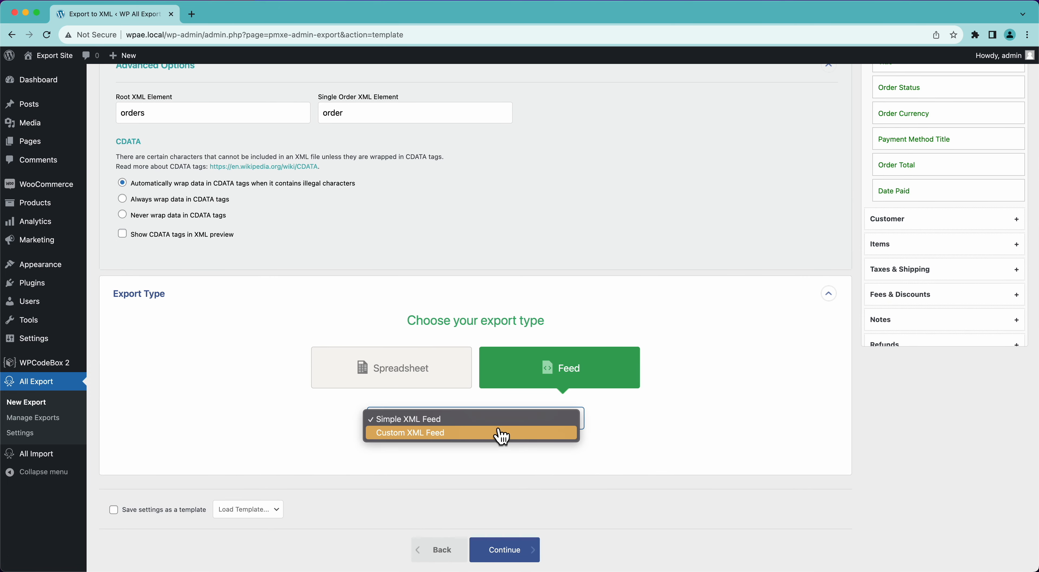
click(467, 433)
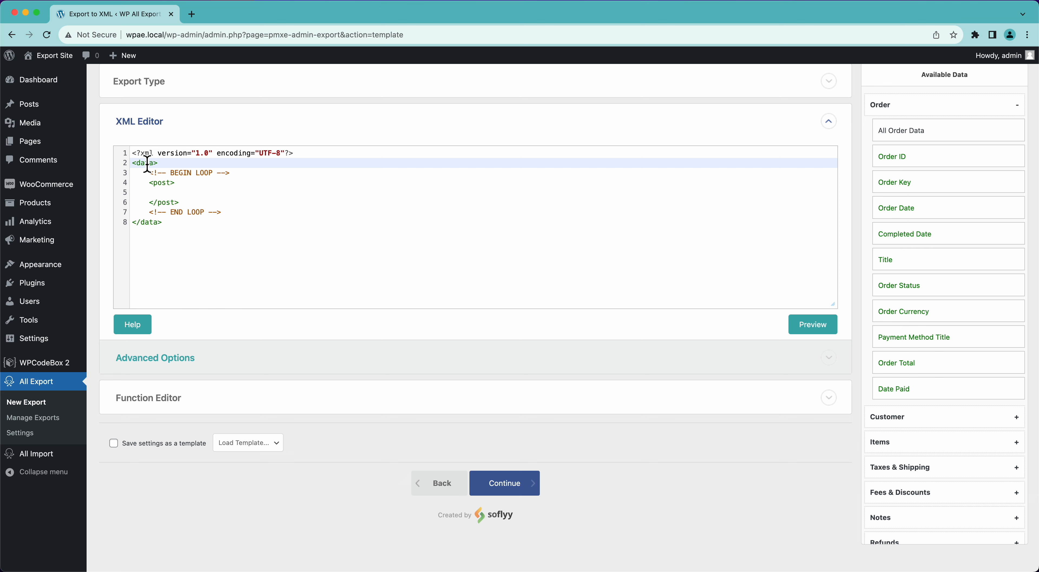
Step: In the XML template, rename the opening and closing data tags to orders and the post tags to order
double_click(147, 163)
text(orders)
double_click(144, 222)
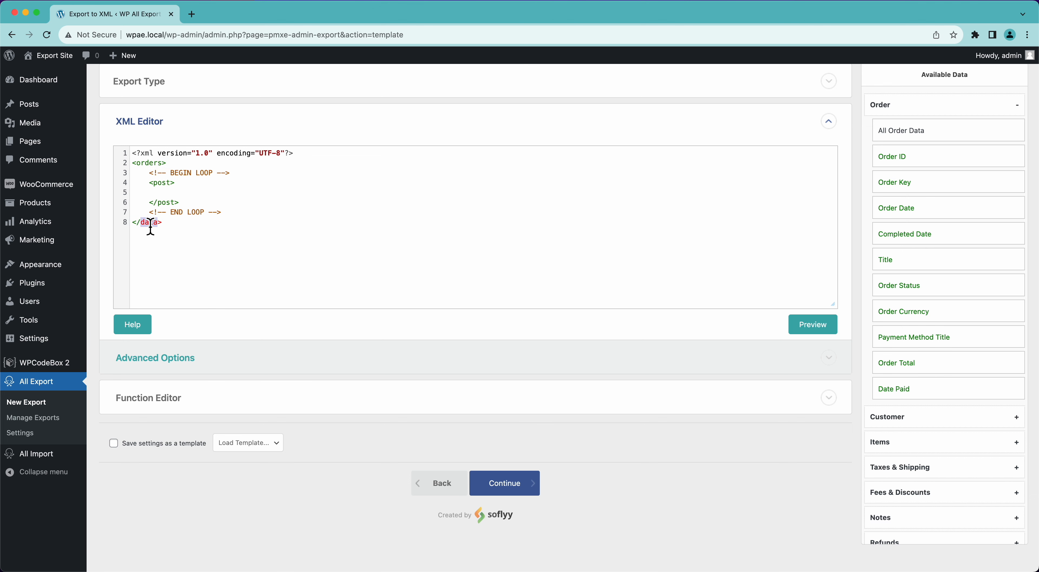
text(orders)
double_click(163, 183)
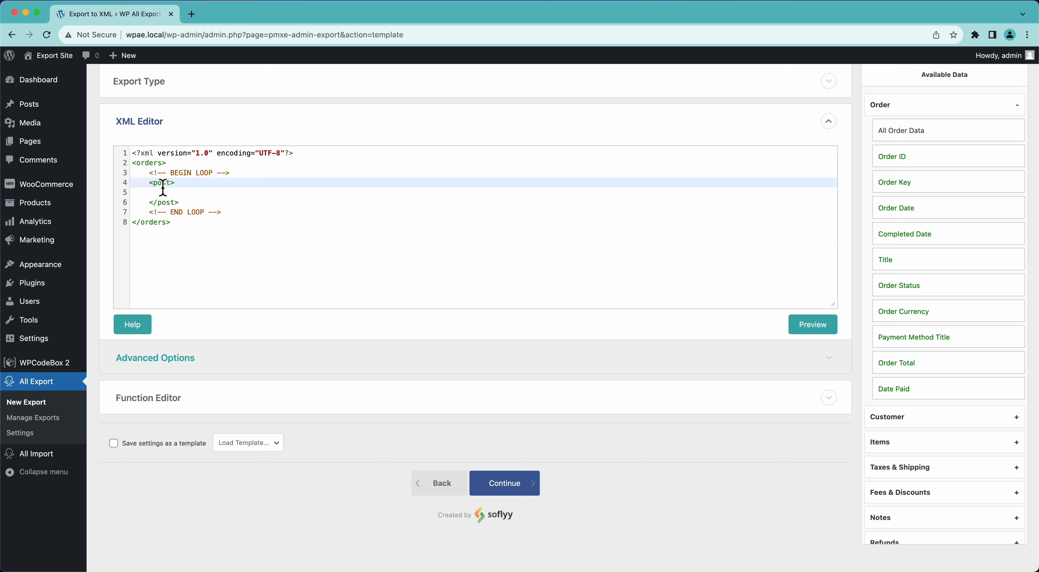
text(order)
double_click(164, 203)
text(ord)
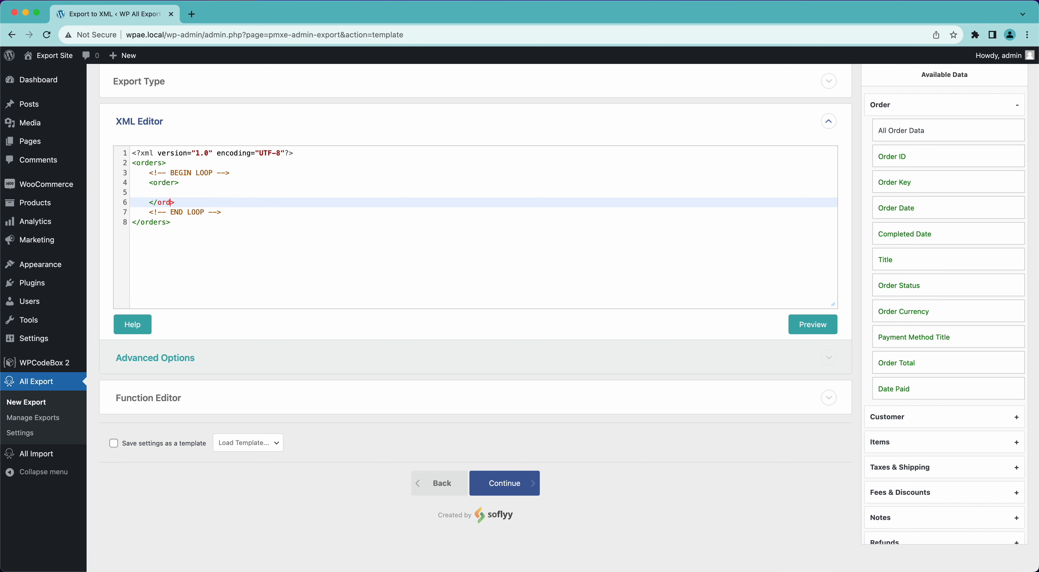
text(er)
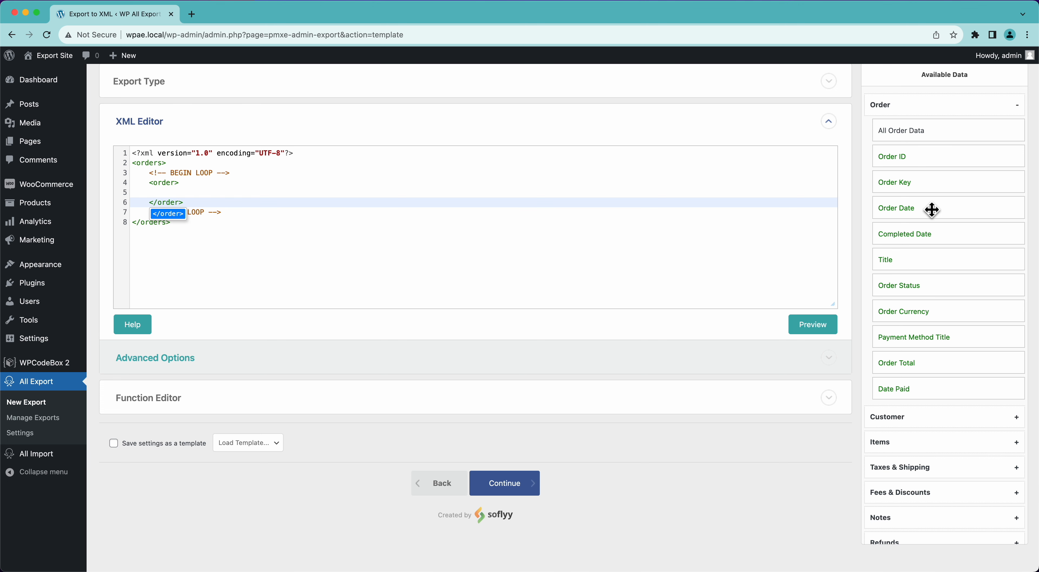
Step: Insert the Order ID field inside the order loop and add the attribute id="{Order ID}" to the opening order tag
drag(892, 158, 516, 200)
drag(204, 194, 249, 194)
click(178, 184)
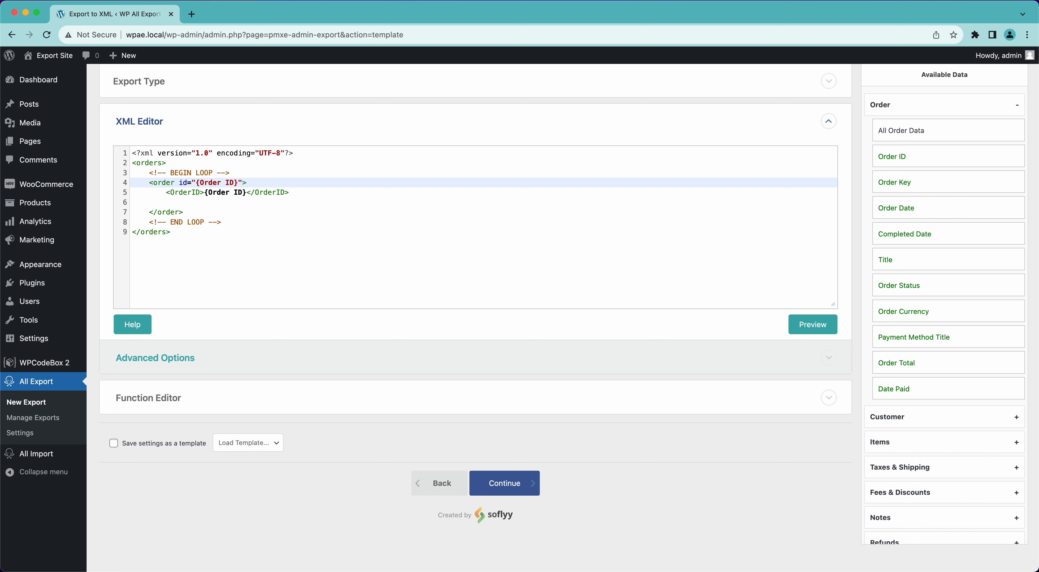
Step: Delete the OrderID element from the order loop in the XML template and preview the first 10 orders
click(310, 197)
key(super+BackSpace)
key(BackSpace)
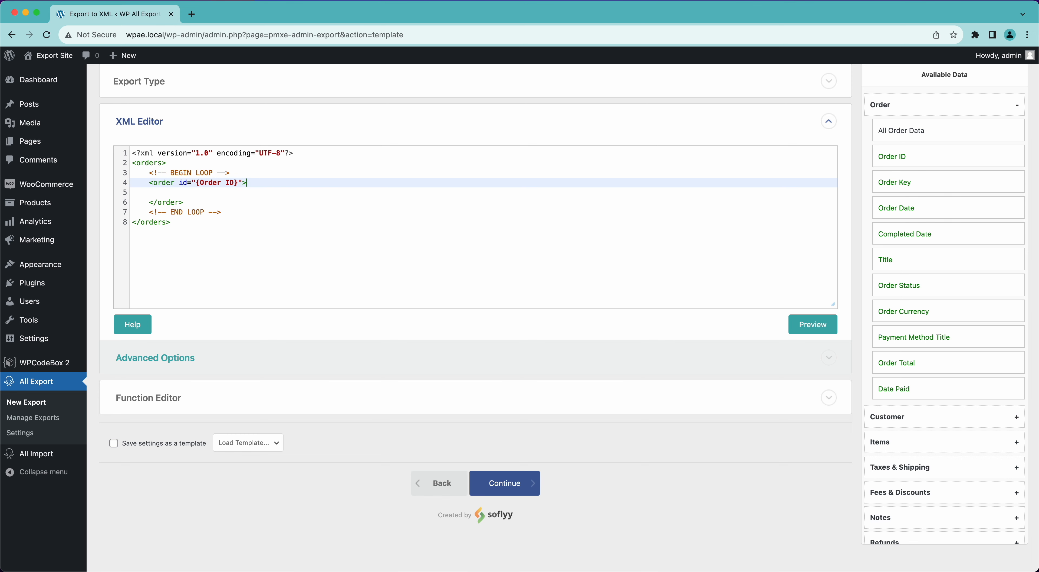
click(815, 326)
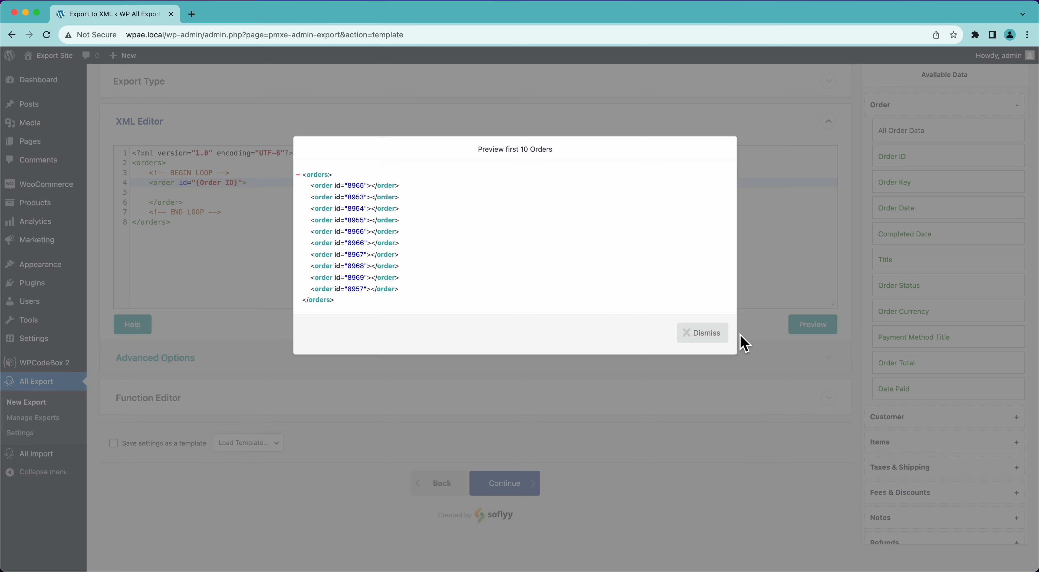
click(714, 333)
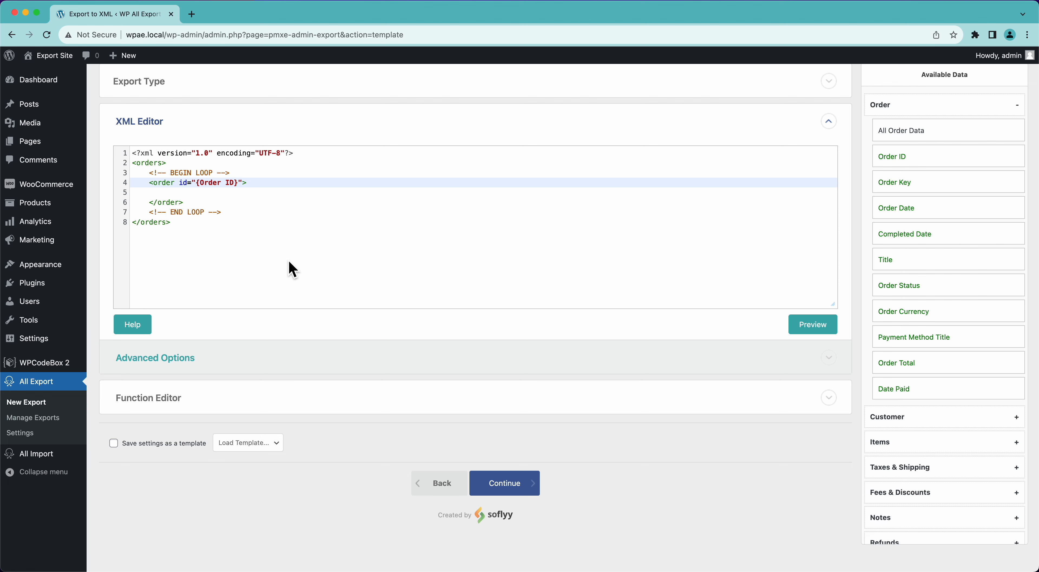
Step: Change the feed format to Simple XML Feed and remove the Title and Order fields from the export layout
scroll(292, 268, up, 2)
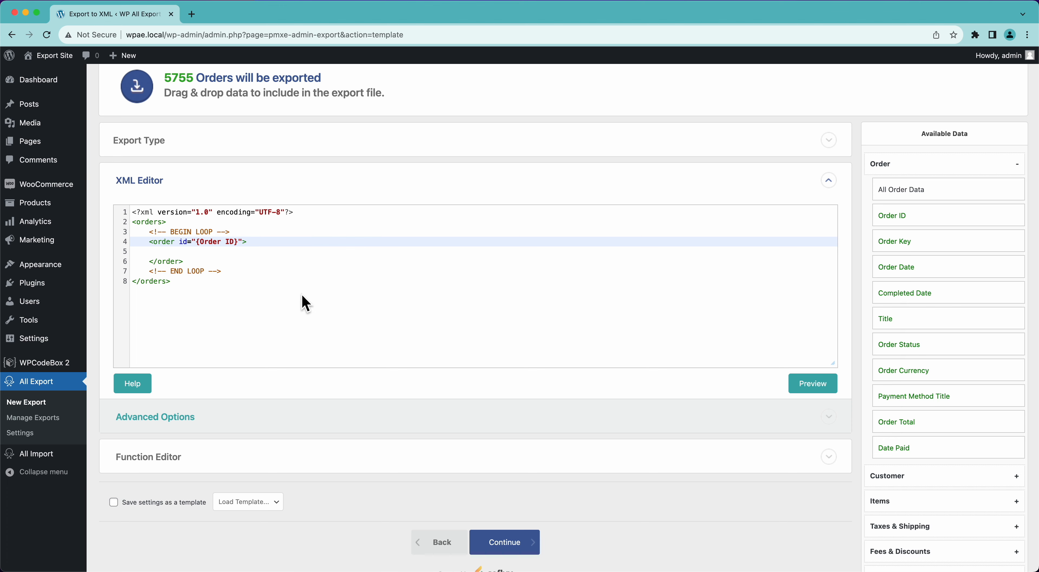
click(282, 150)
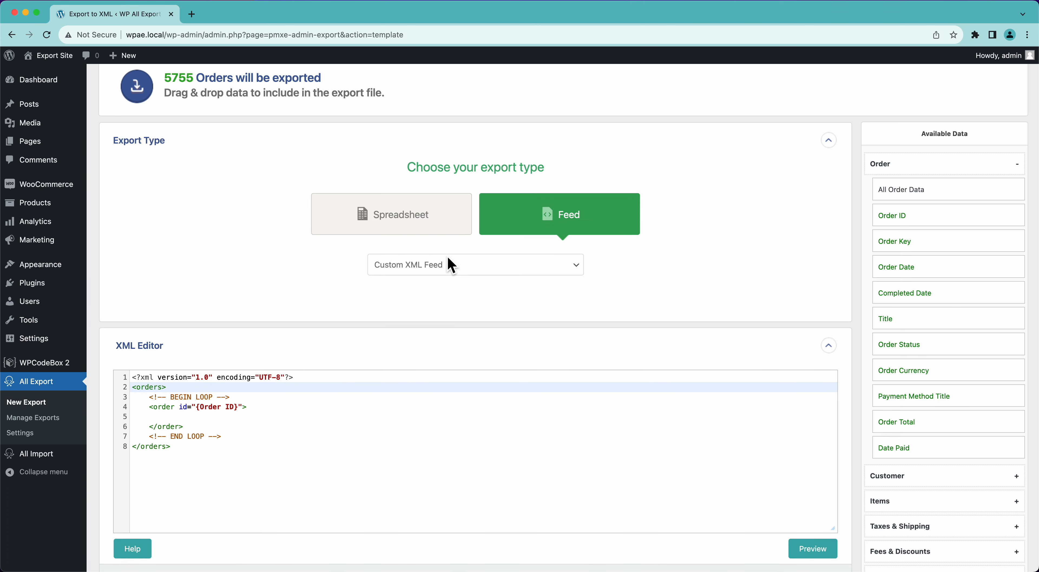
click(448, 261)
click(415, 252)
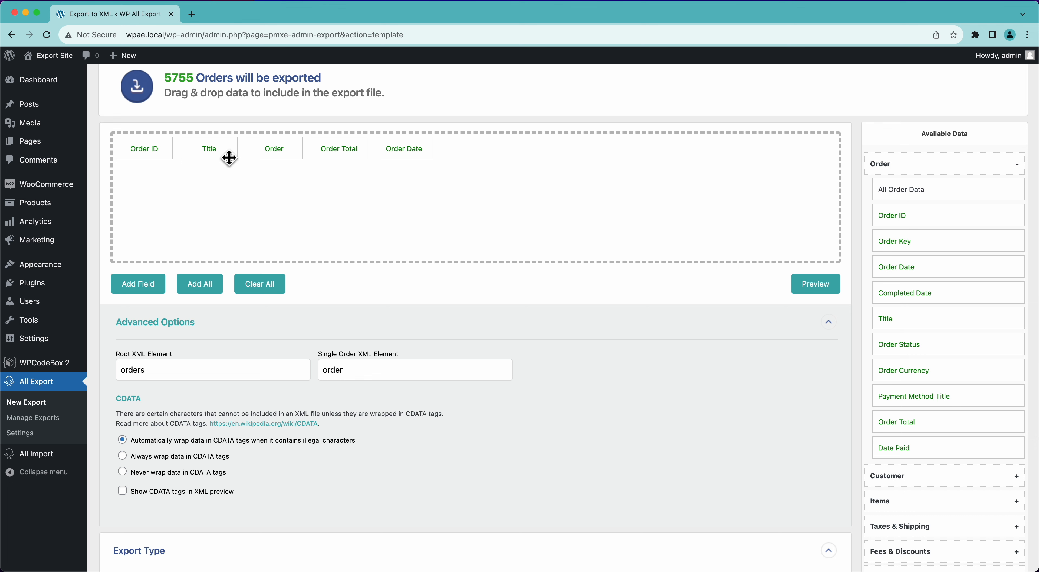
drag(230, 157, 213, 128)
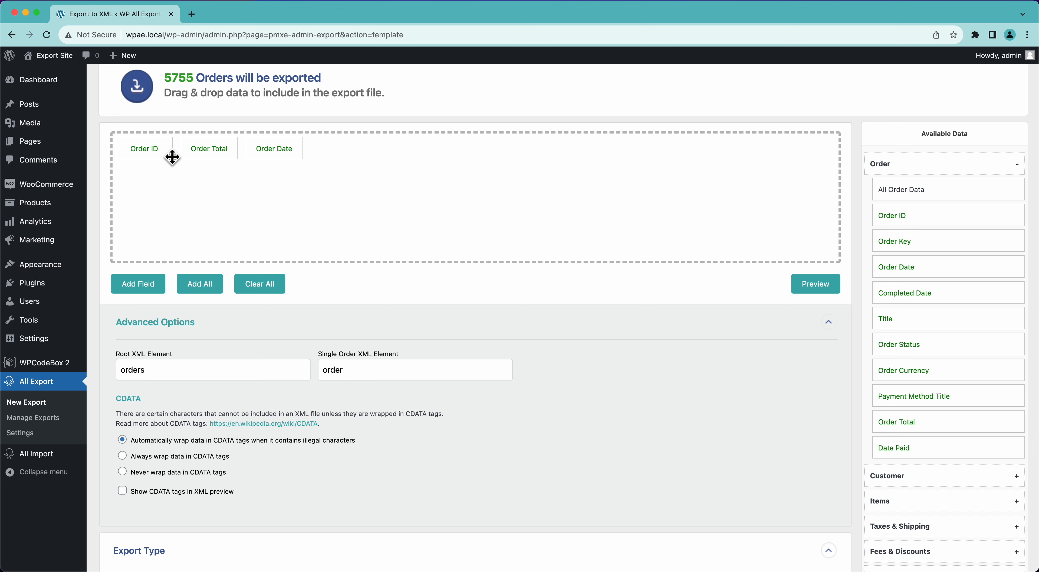
Step: Add the customer fields Billing First Name and Billing Last Name to the export layout after Order Date
scroll(996, 351, down, 2)
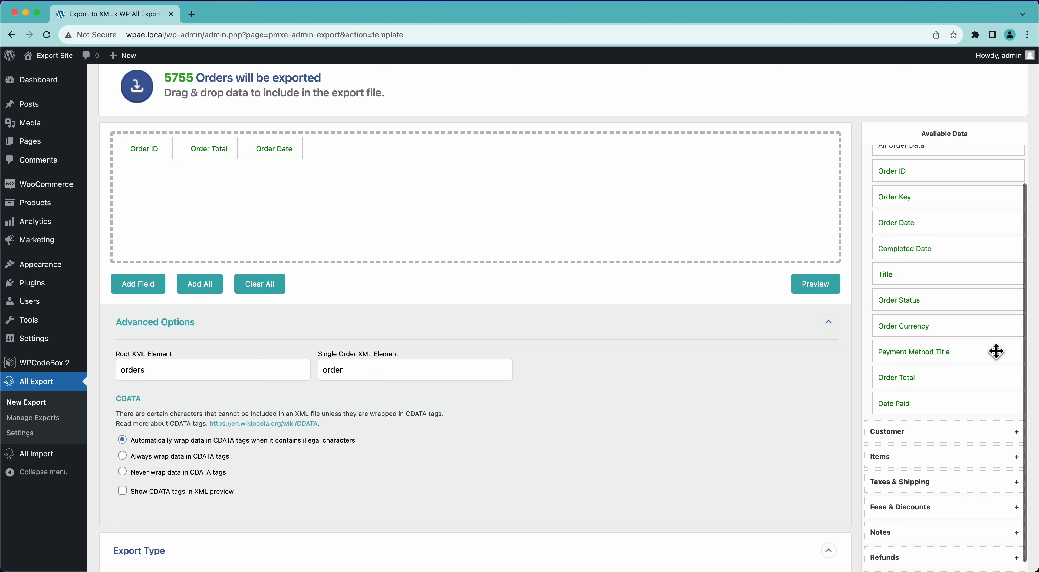
click(919, 432)
scroll(919, 432, down, 4)
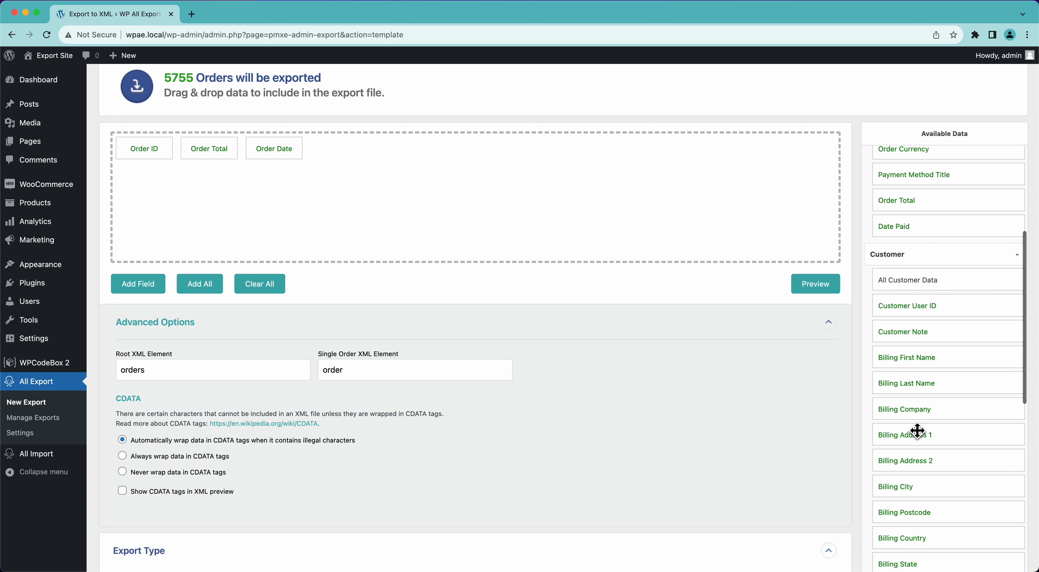
drag(924, 364, 686, 230)
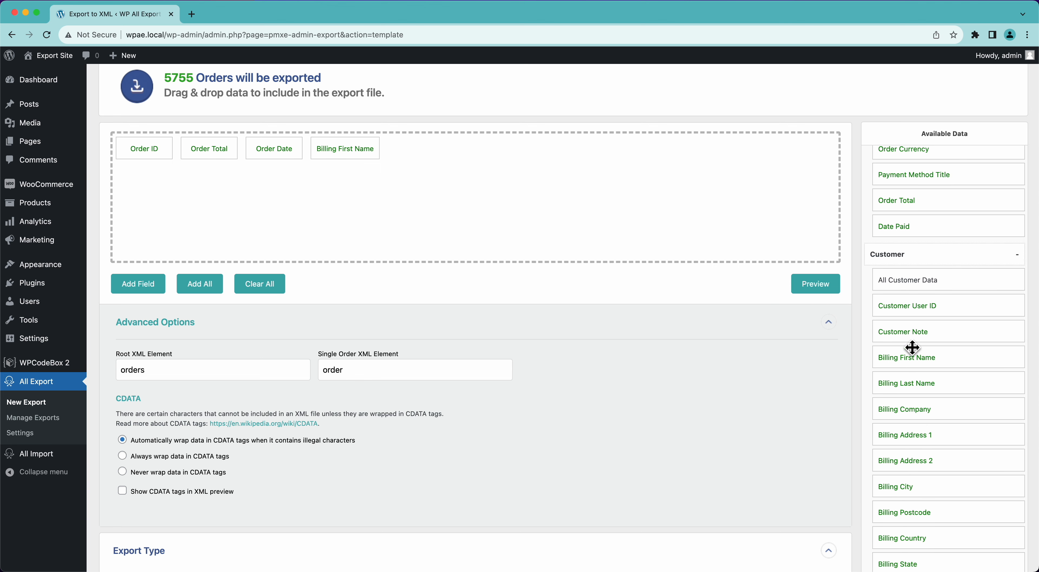
drag(947, 385, 747, 230)
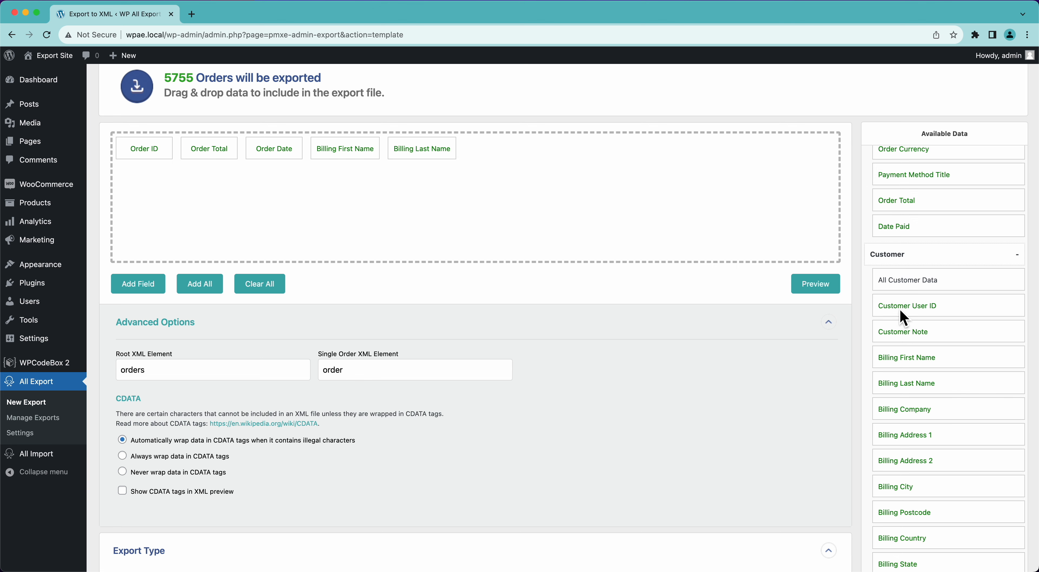
Step: Add Billing Address 1, Billing City, Billing State and Billing Postcode to the export layout and preview the first 10 orders
scroll(968, 456, down, 2)
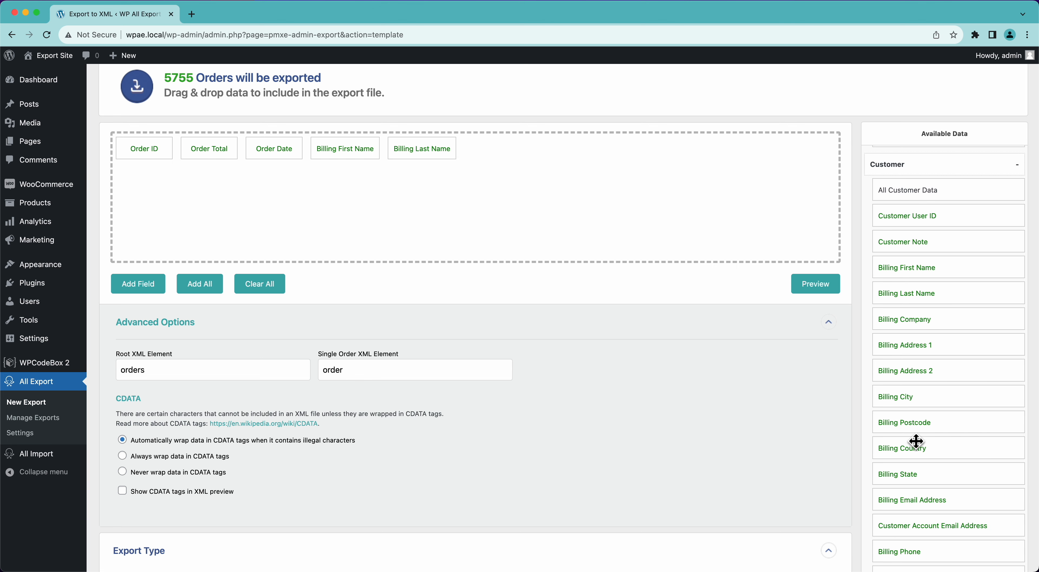
drag(925, 350, 630, 184)
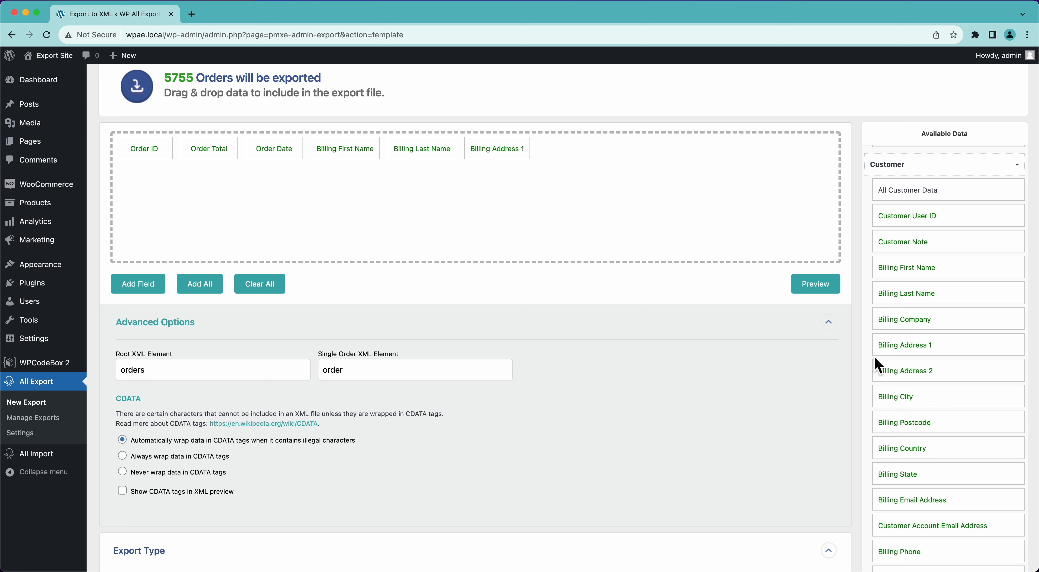
drag(900, 406, 649, 173)
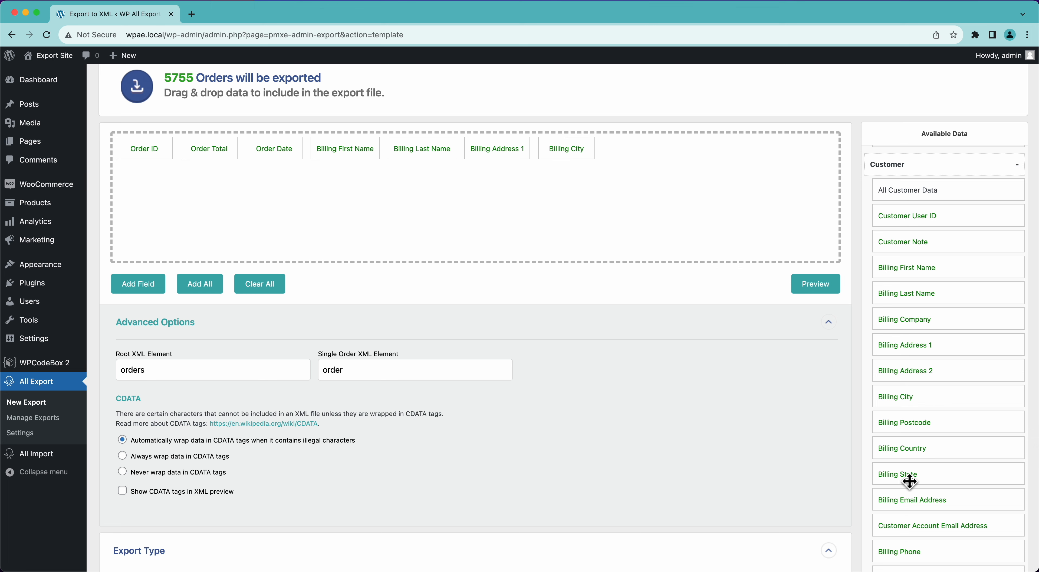
drag(910, 480, 682, 173)
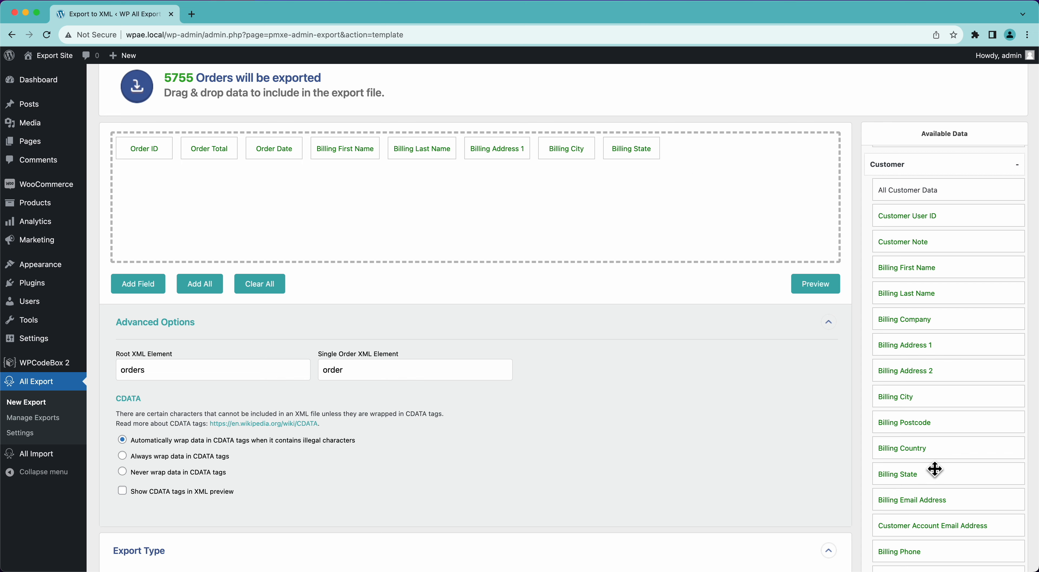
scroll(935, 468, down, 2)
drag(937, 384, 734, 163)
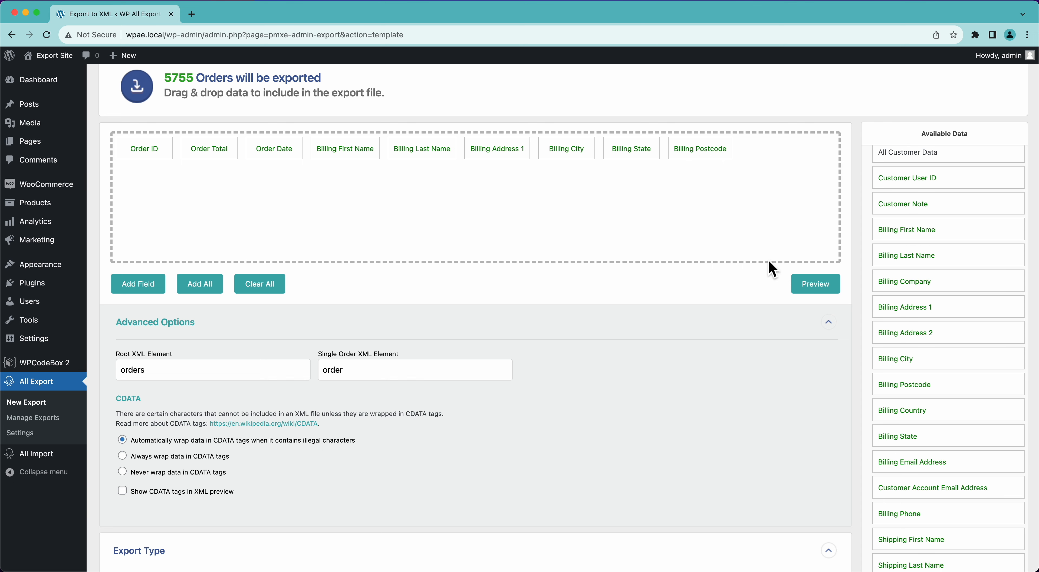
click(827, 290)
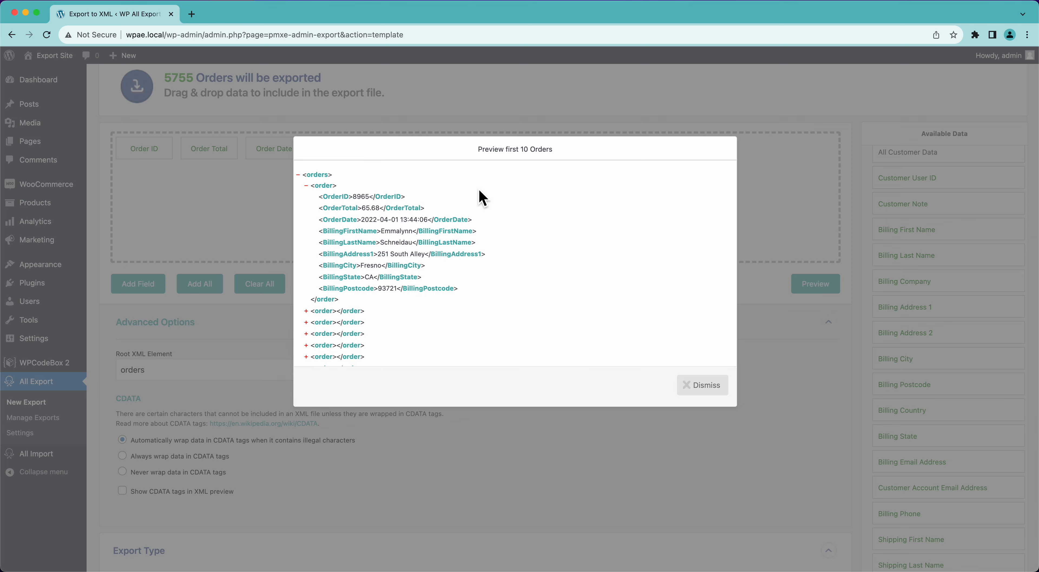
click(681, 378)
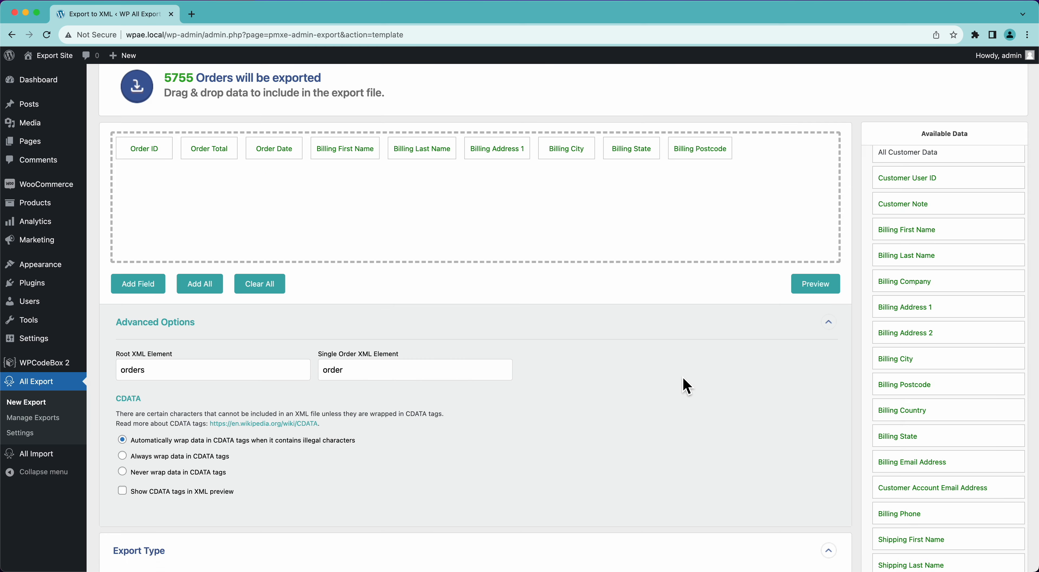
Step: Add the Product Name field from the Items data to the export layout after Billing Postcode
scroll(896, 411, down, 5)
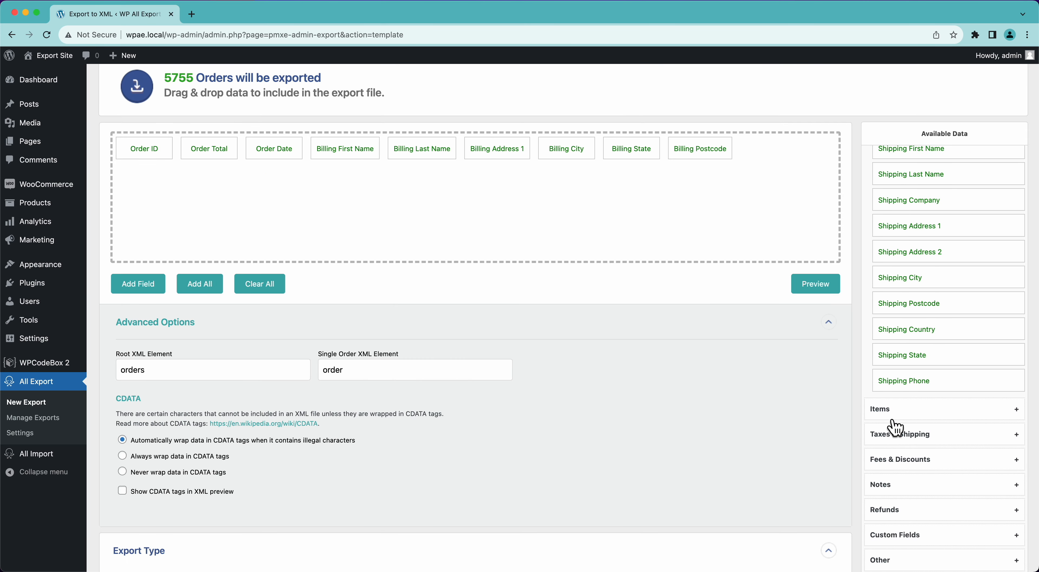
click(895, 409)
scroll(914, 490, down, 5)
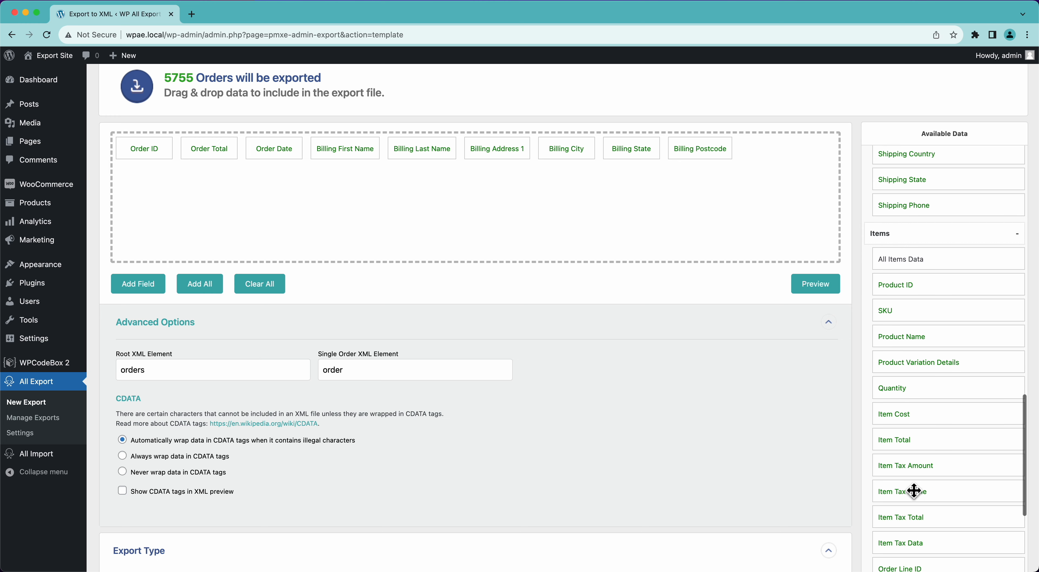
drag(921, 323, 726, 116)
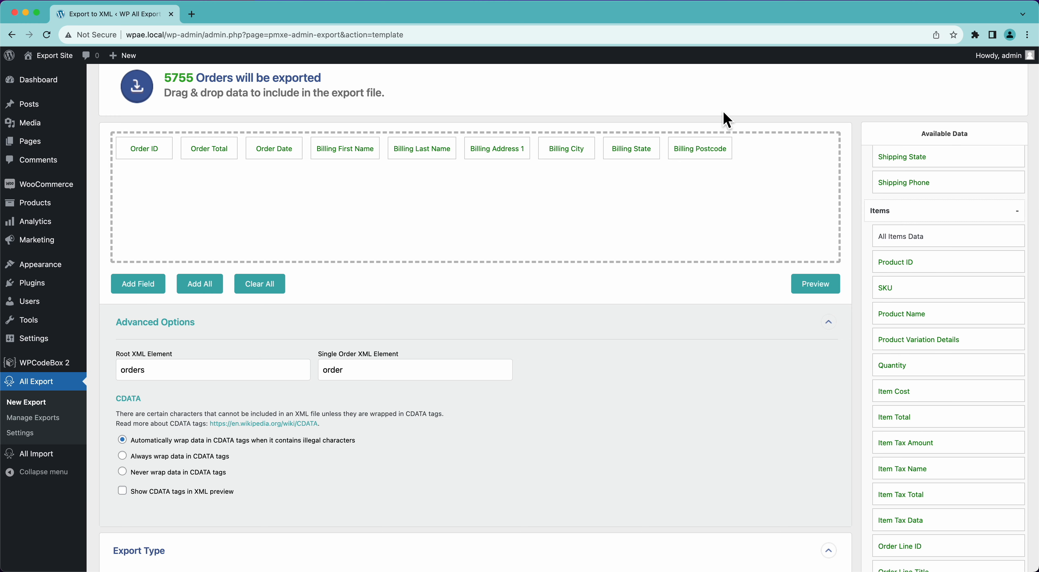
drag(910, 317, 819, 224)
Step: Look through the remaining available data groups, including the product attributes of the order items
scroll(928, 432, down, 5)
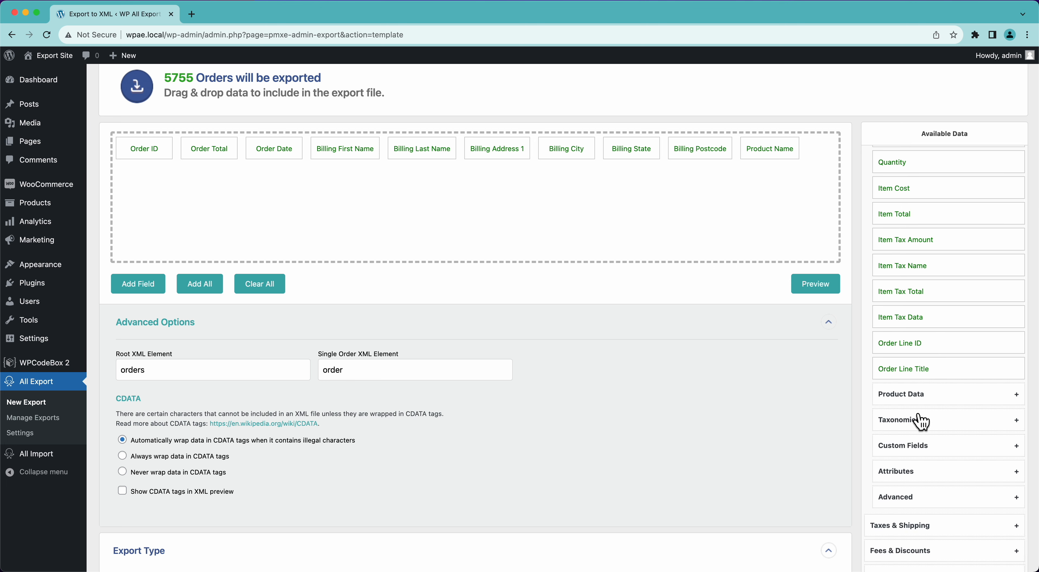
scroll(922, 424, down, 2)
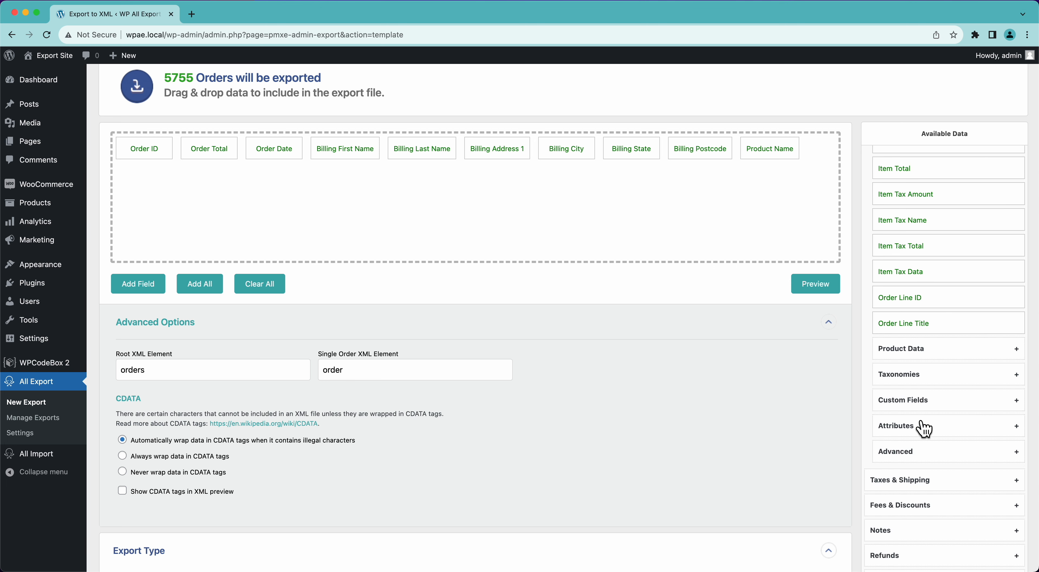
scroll(924, 428, down, 2)
click(921, 379)
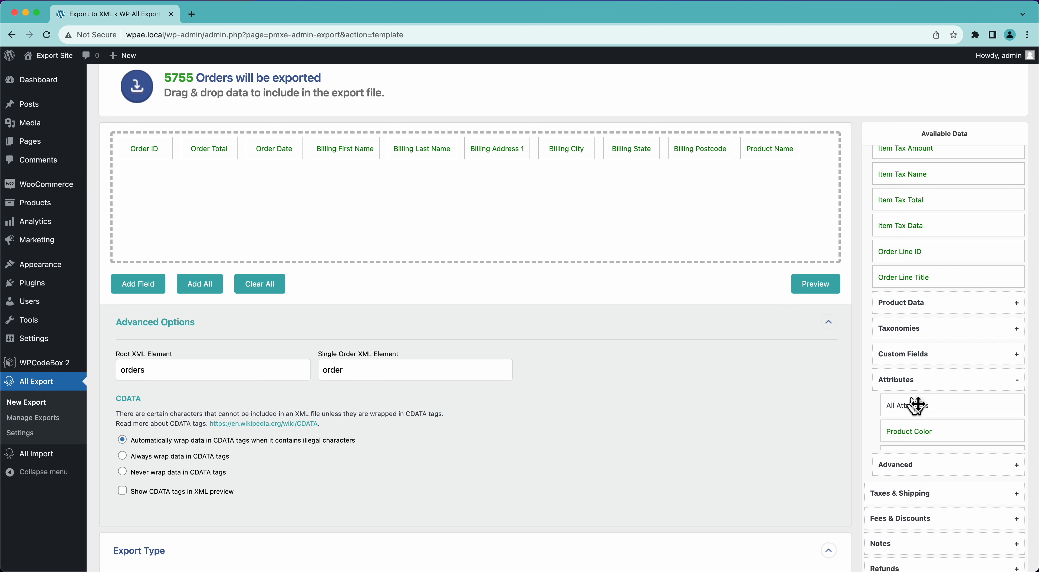
scroll(921, 497, down, 3)
scroll(932, 457, down, 3)
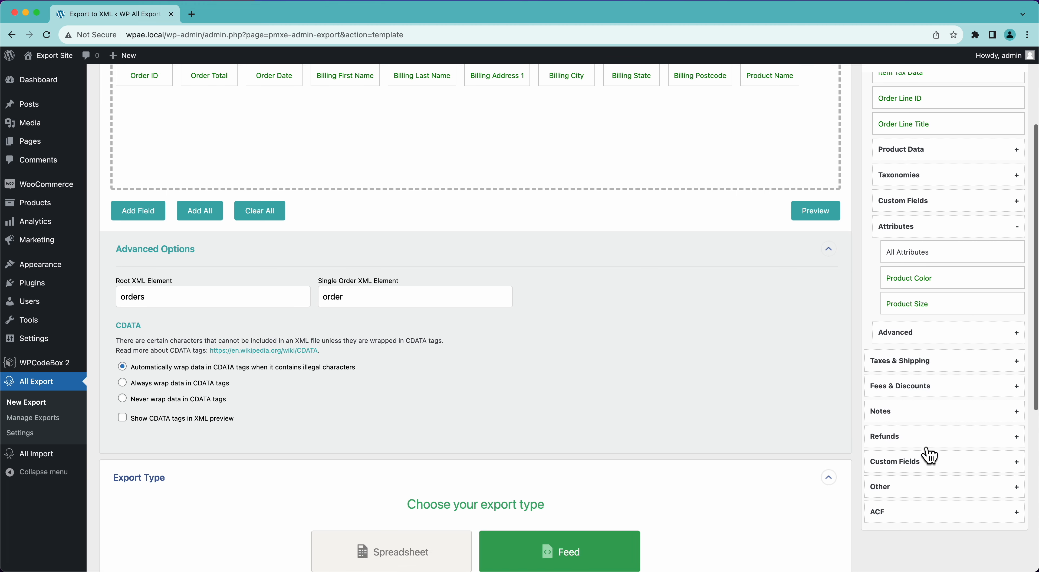
scroll(738, 287, up, 5)
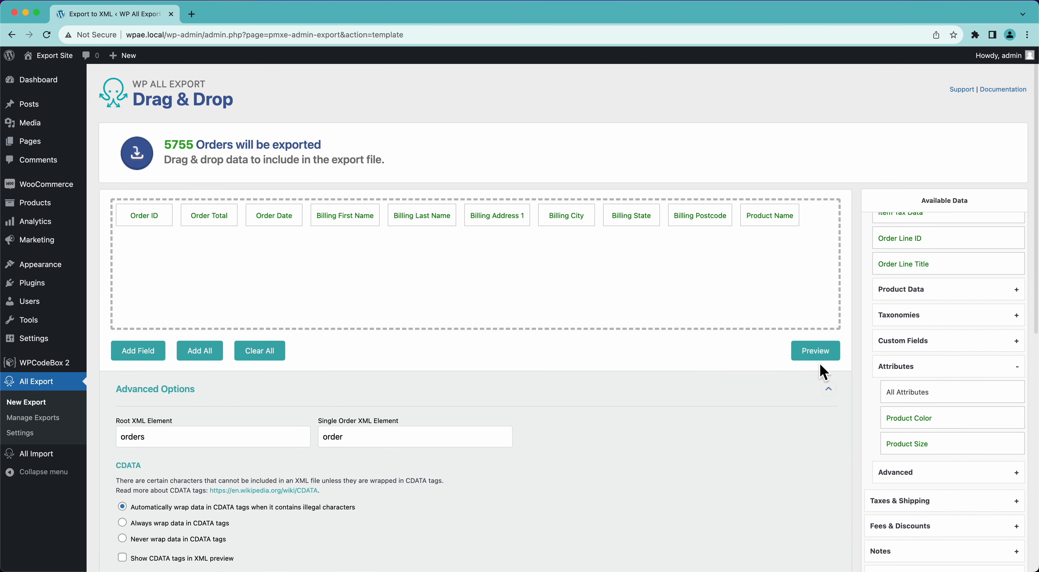
Step: Preview the first 10 orders and expand the first order's second item to examine how the order items are nested
click(819, 355)
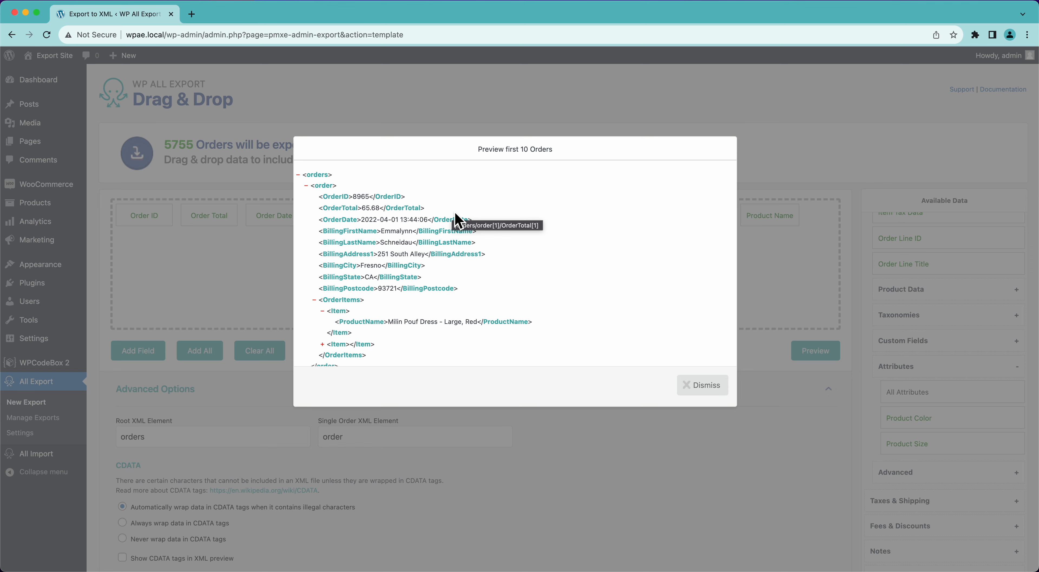
scroll(394, 285, down, 5)
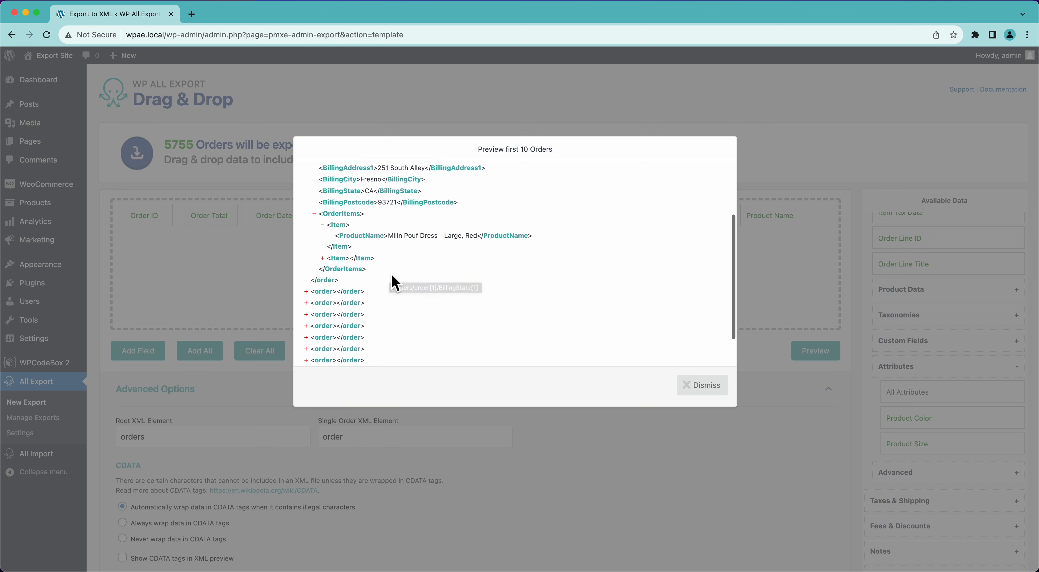
scroll(394, 283, up, 5)
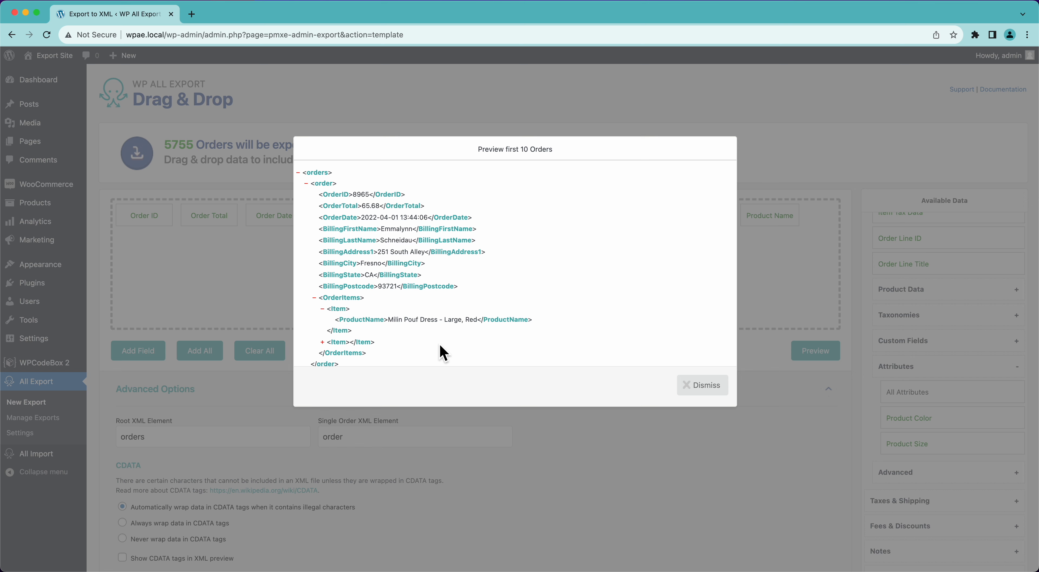
click(323, 342)
scroll(374, 340, down, 2)
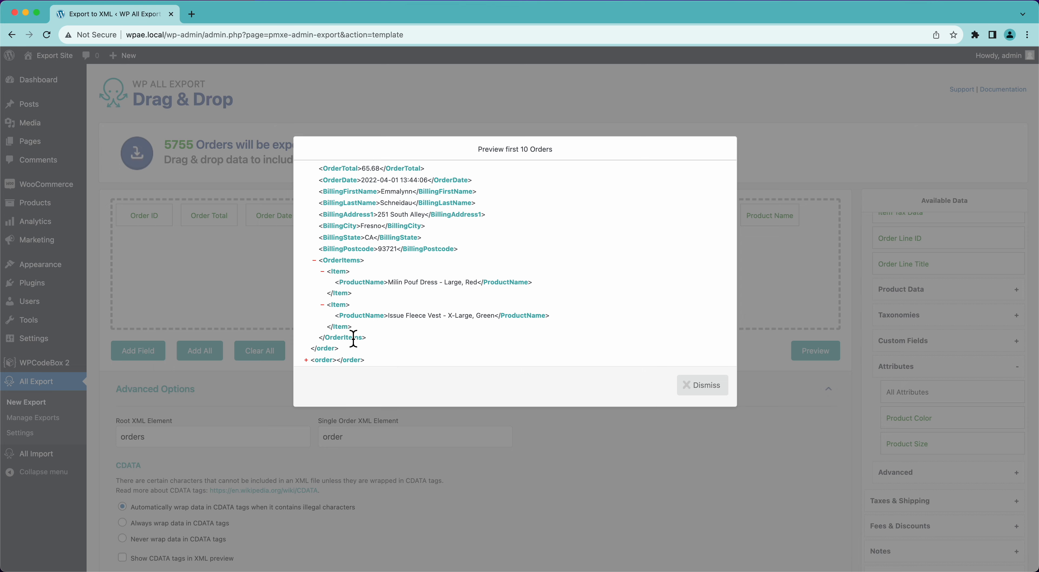
click(703, 388)
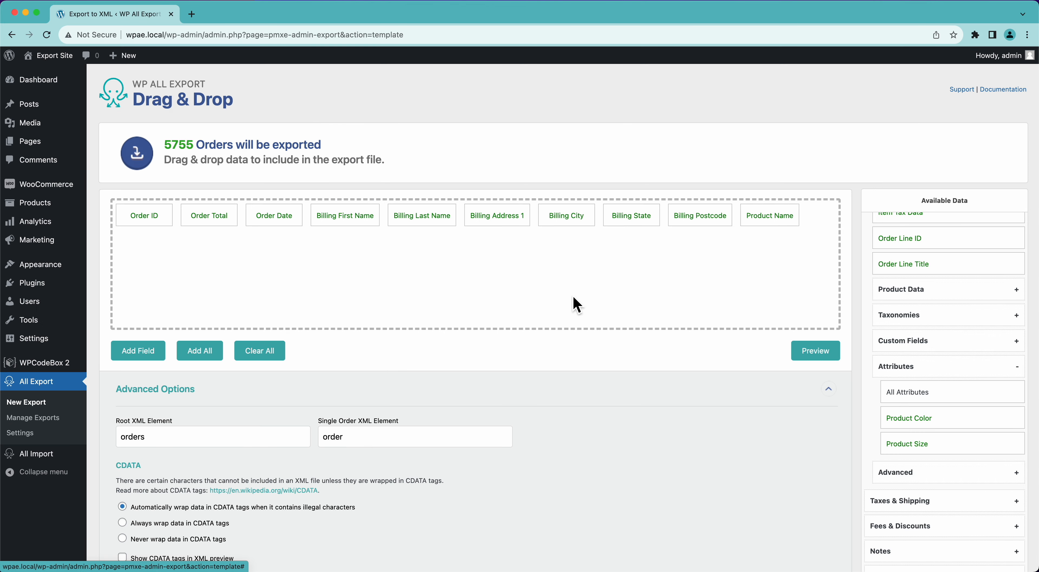
Step: Continue to the export settings and set automatic scheduling to run the export every week on Monday
scroll(619, 418, down, 10)
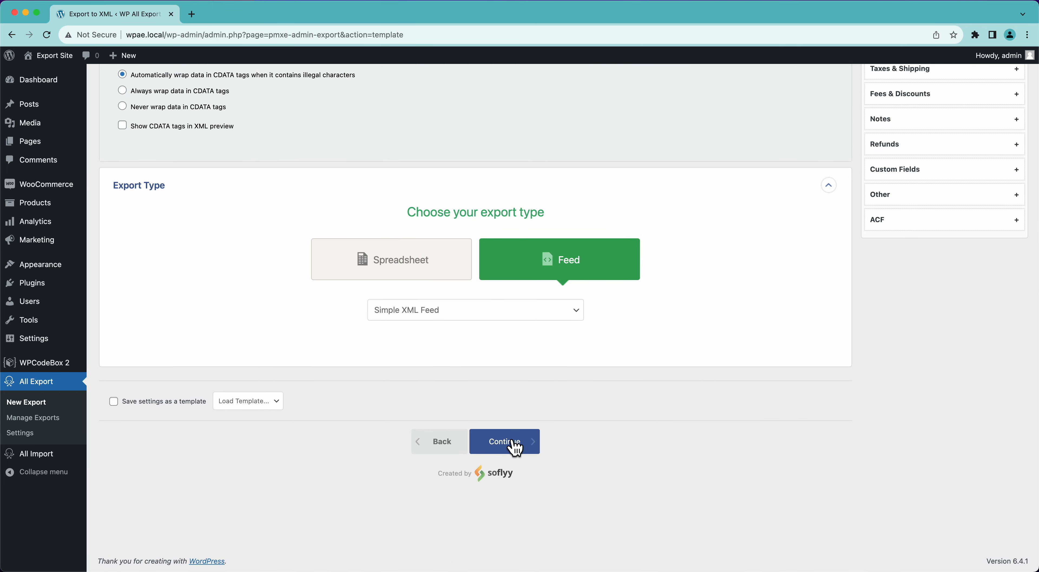
click(504, 441)
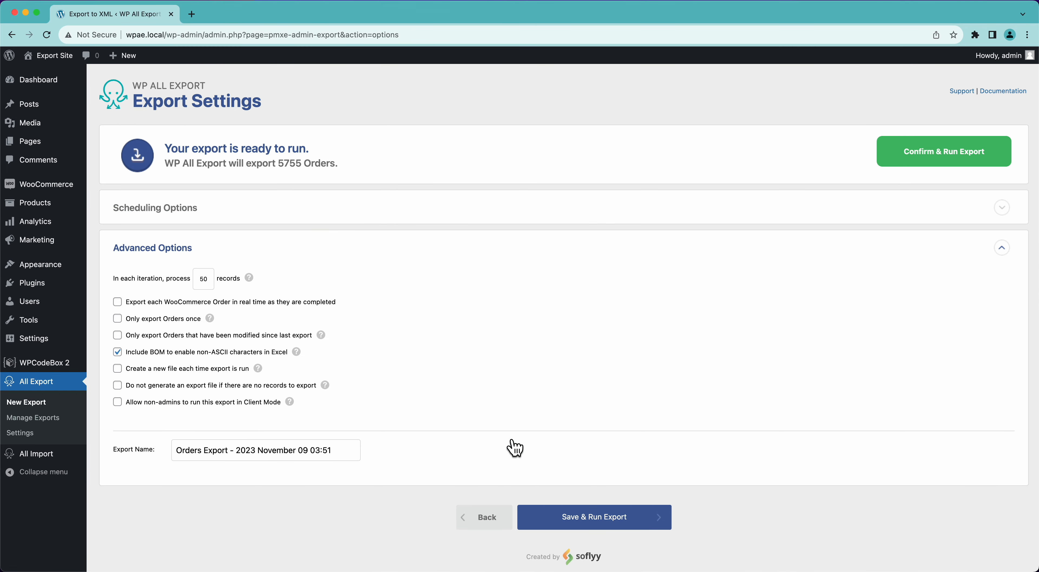
click(209, 211)
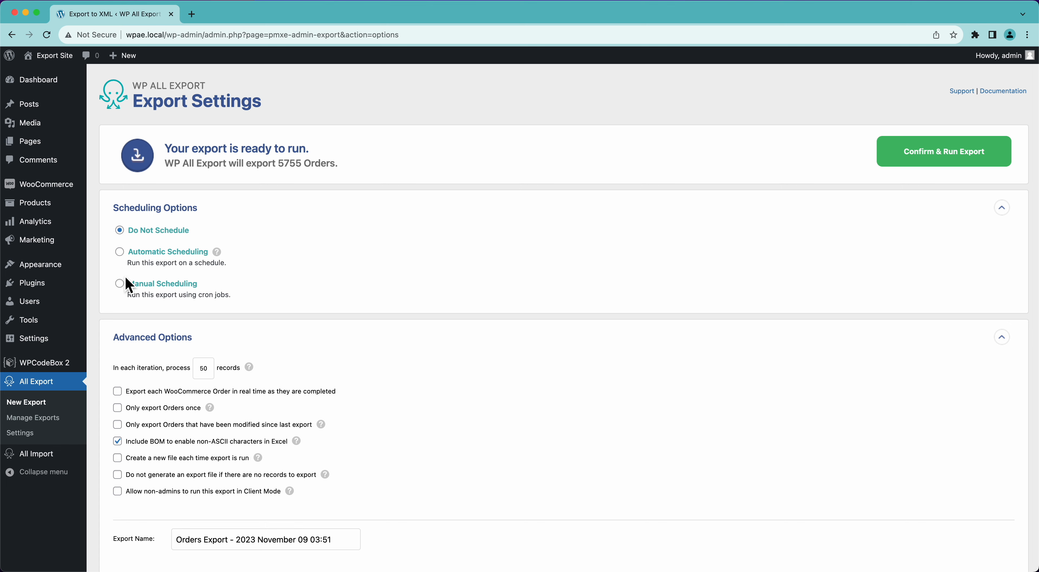
click(120, 255)
click(149, 299)
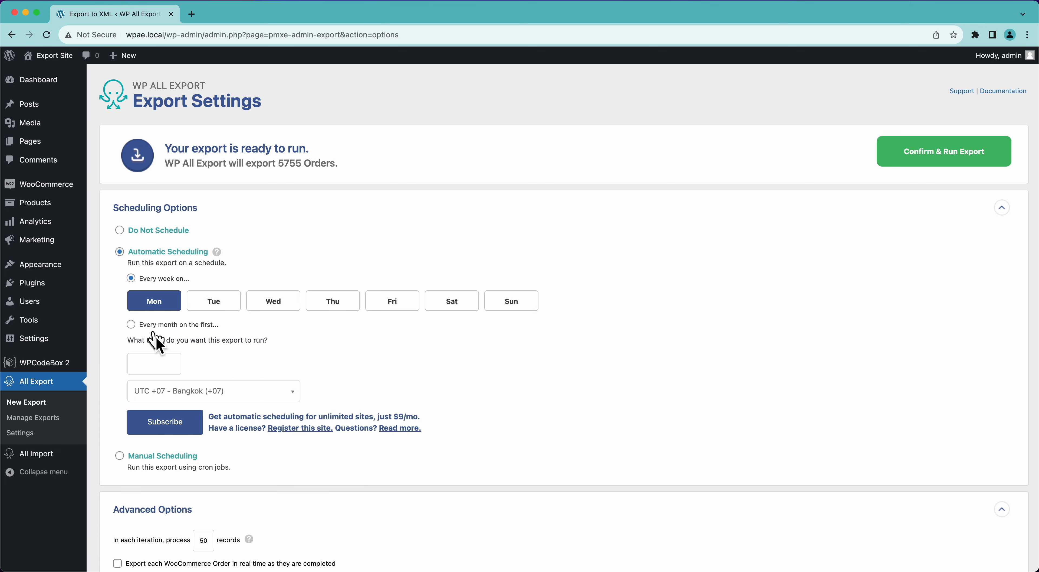
Step: Set the automatic schedule's first run time to 12:00am and add Tuesday through Sunday to the run days
click(158, 365)
click(151, 382)
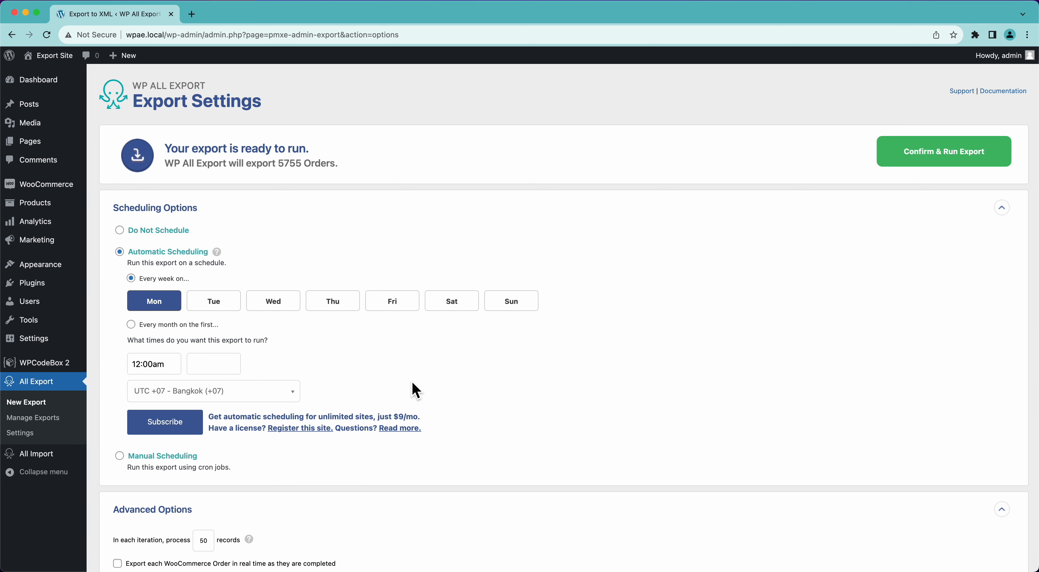
scroll(397, 391, down, 5)
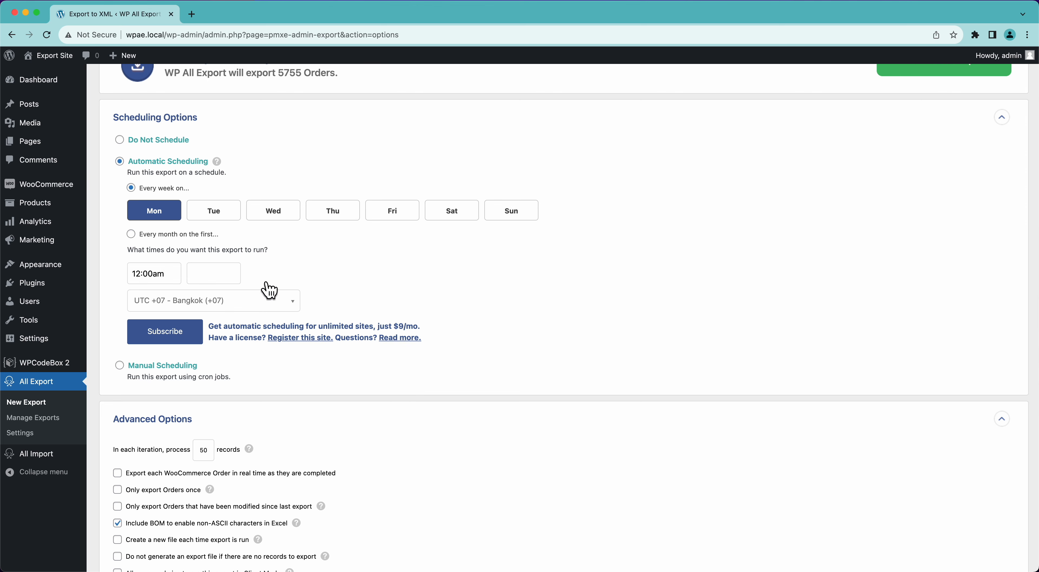
click(222, 214)
click(265, 216)
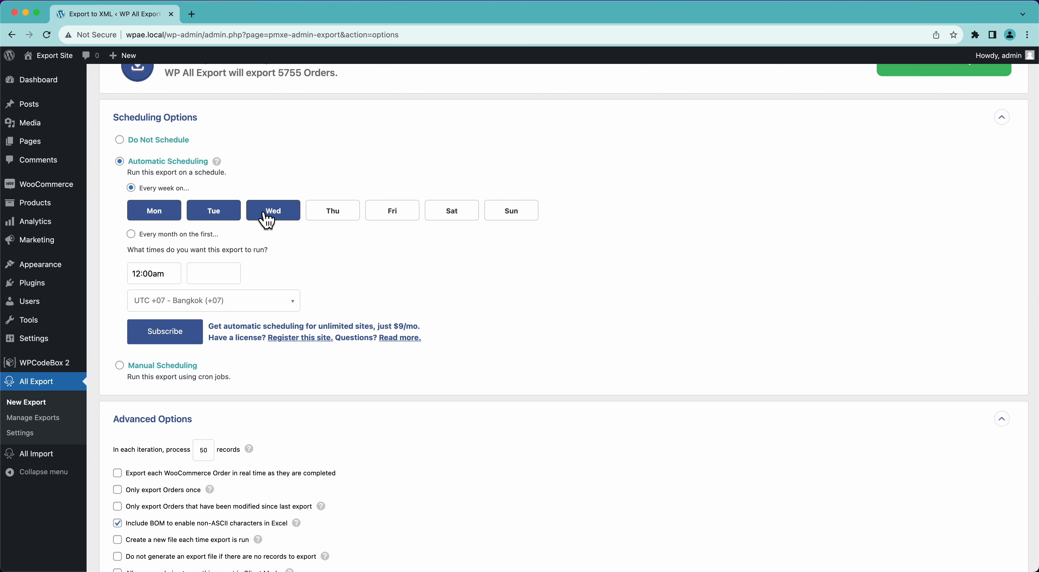
click(337, 218)
click(400, 218)
click(436, 214)
click(536, 216)
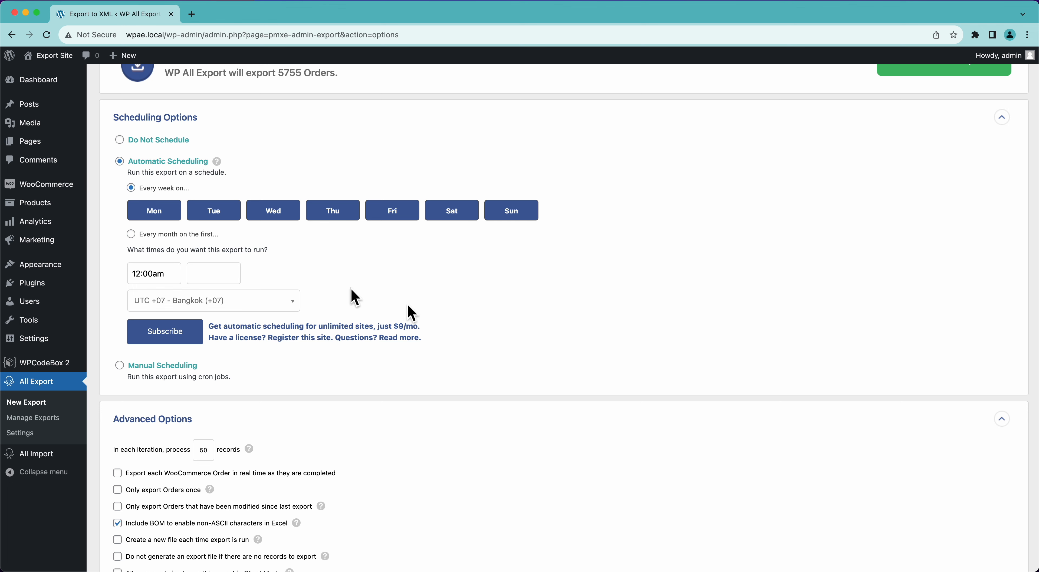
Step: Add a second daily run time of 12:00pm to the automatic schedule
click(219, 275)
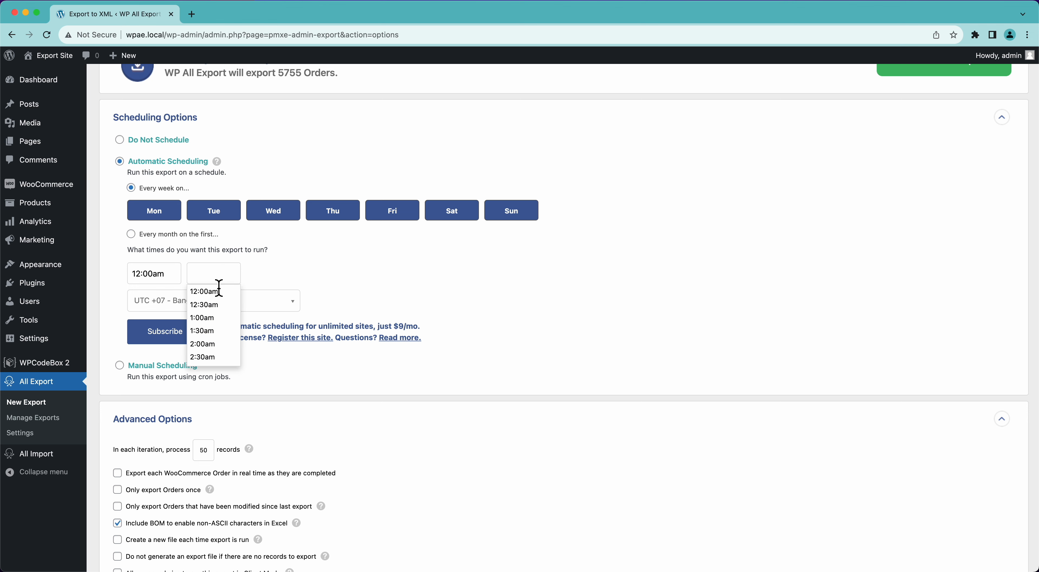
text(12)
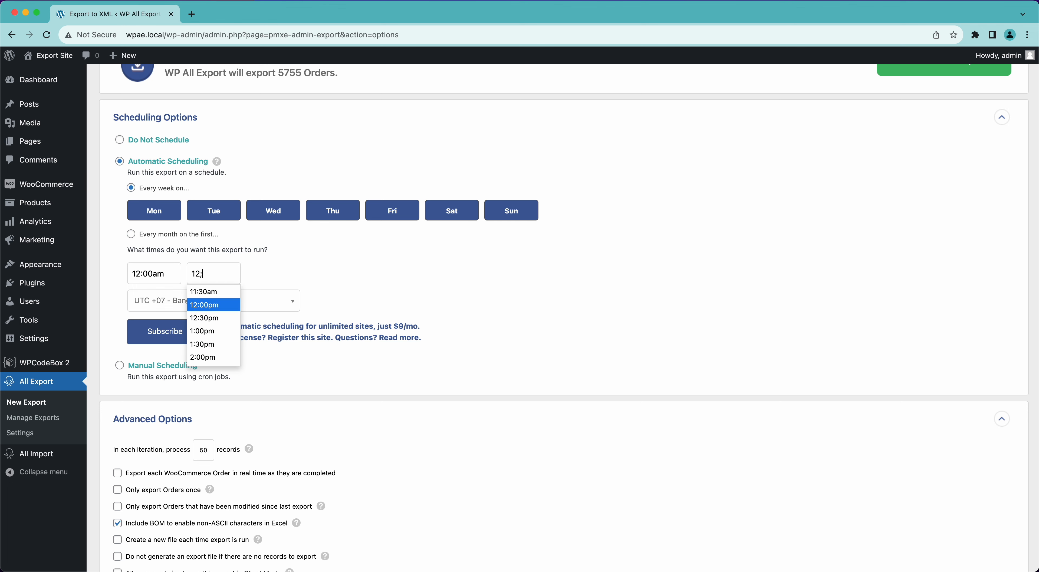
text(:00pm)
click(216, 306)
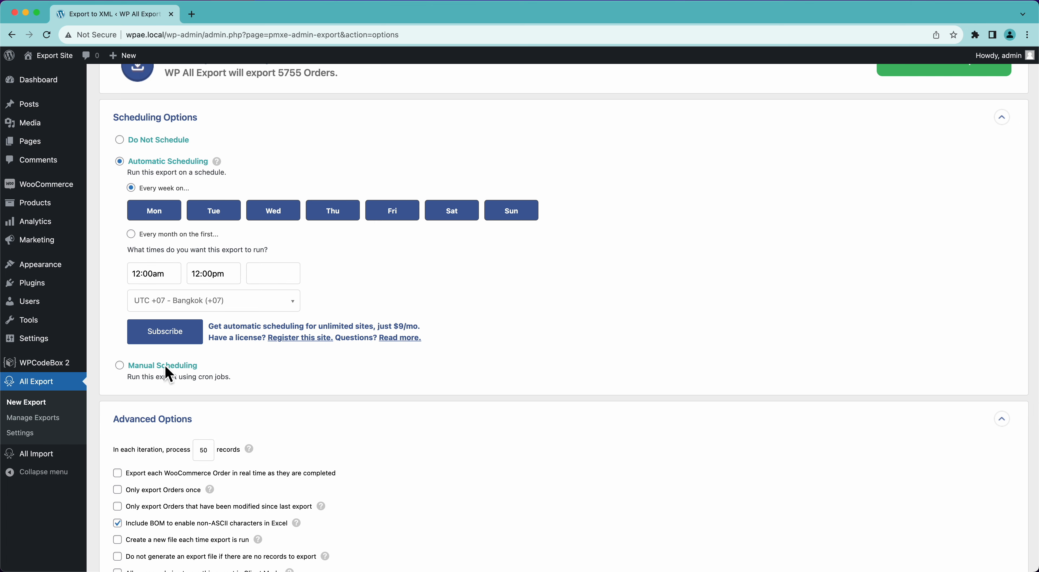
Step: Switch the export to manual scheduling with cron jobs, and briefly turn the real-time WooCommerce order export option on and off again
click(139, 367)
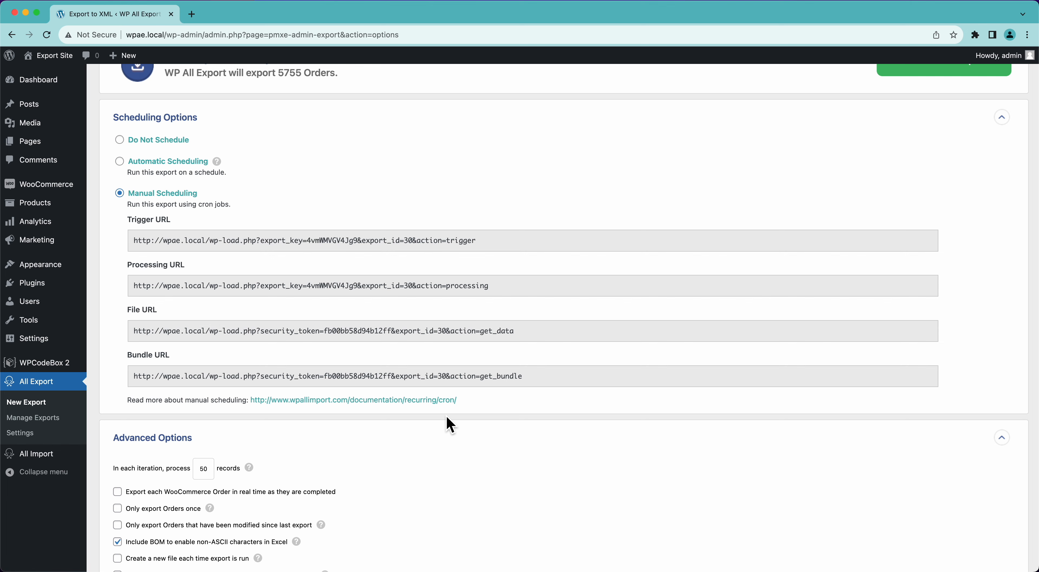
scroll(451, 424, down, 5)
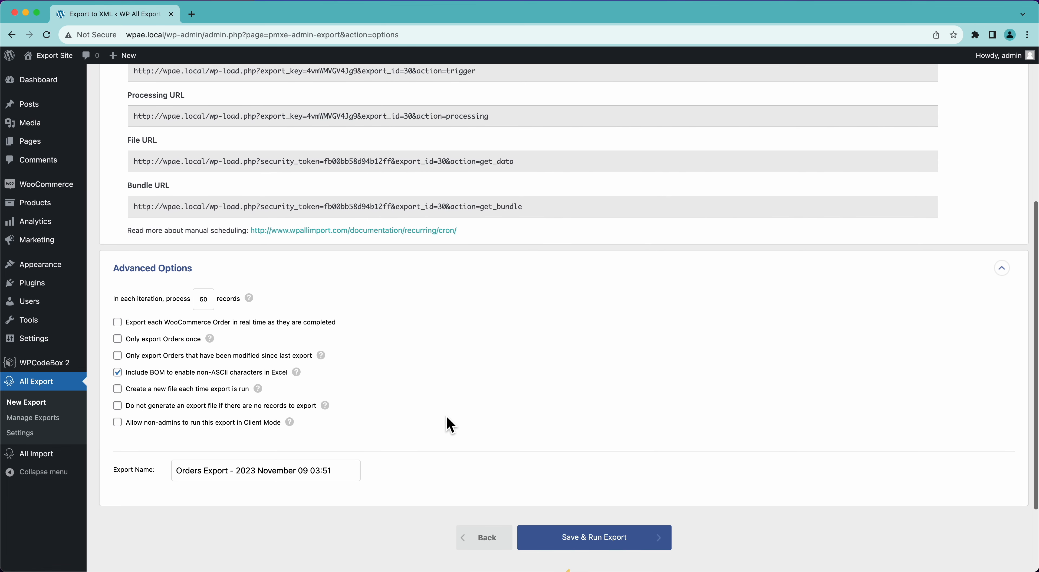
scroll(339, 293, down, 1)
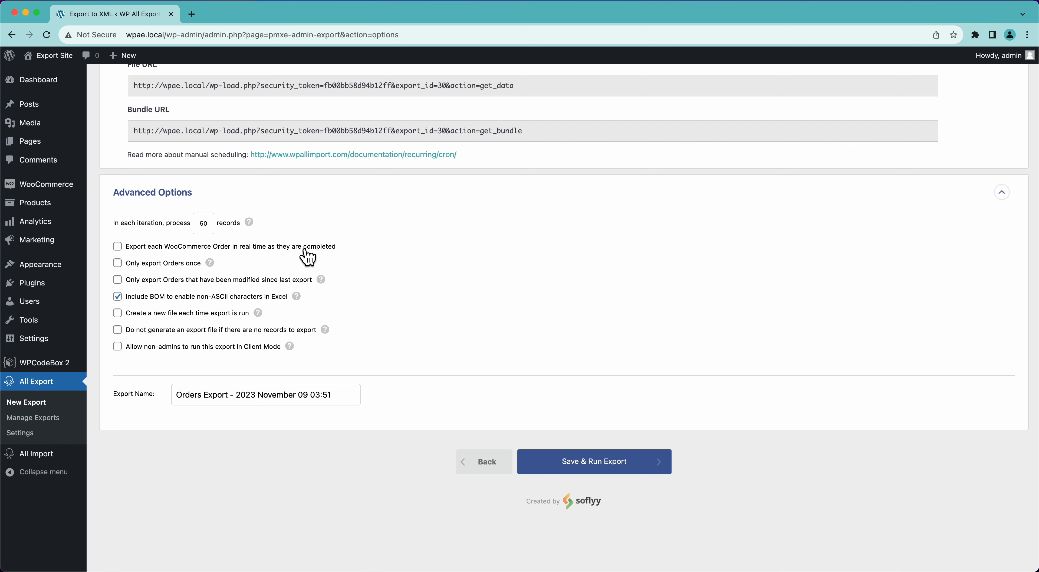
click(288, 247)
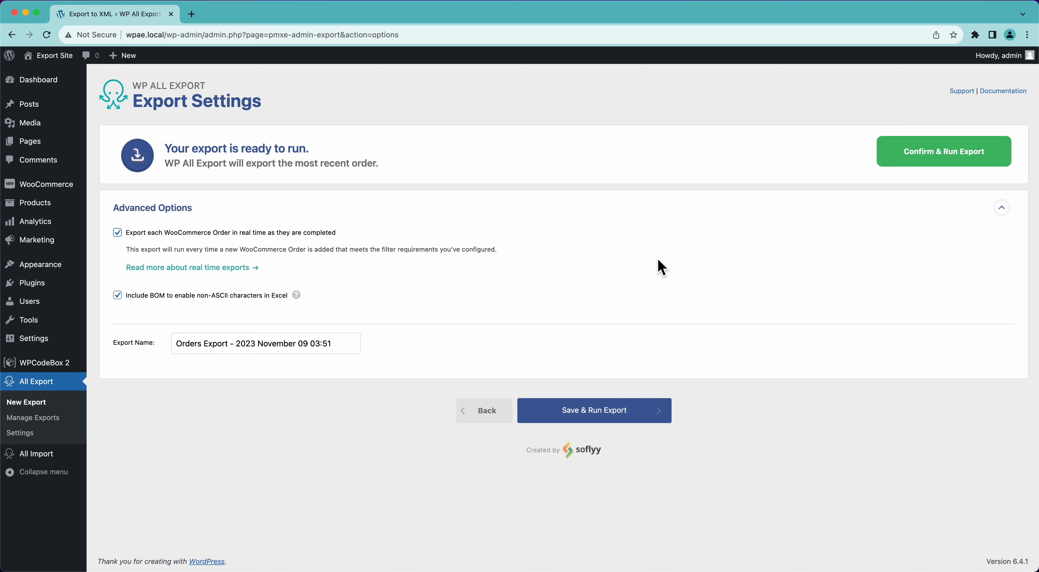
click(297, 234)
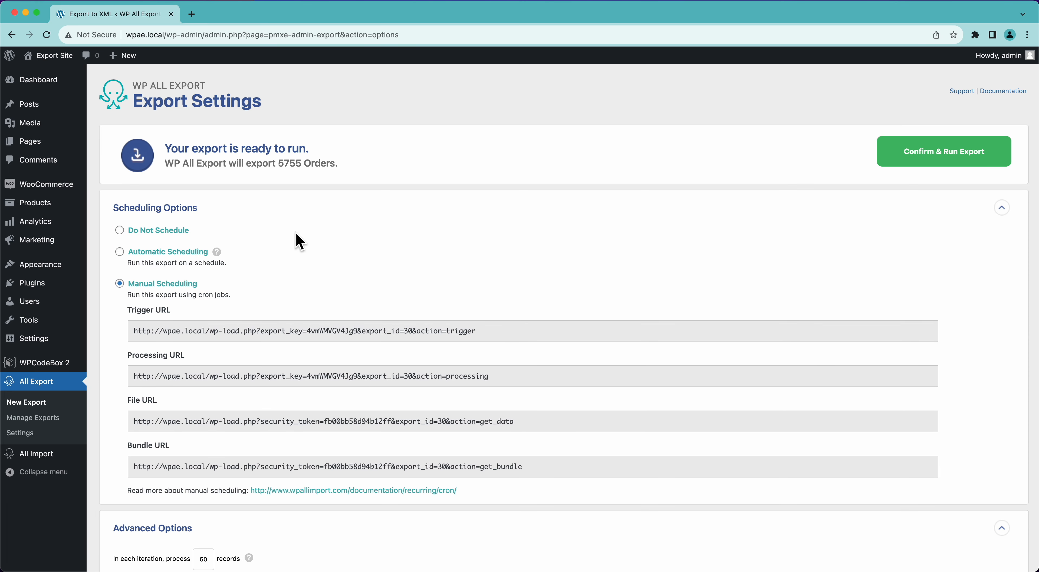
Step: Save and run the orders export, and download the finished XML file
scroll(299, 243, down, 10)
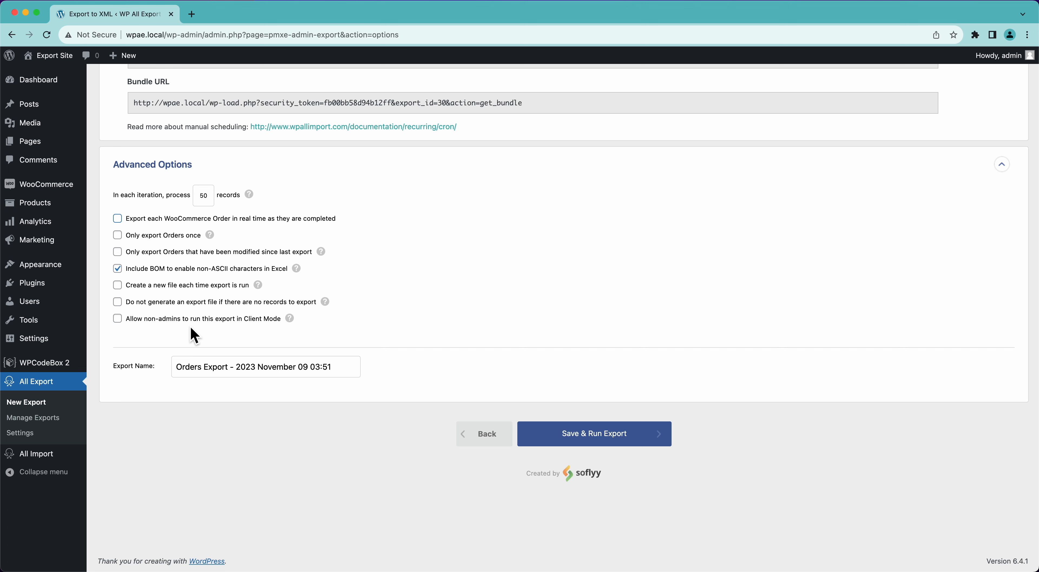
click(546, 450)
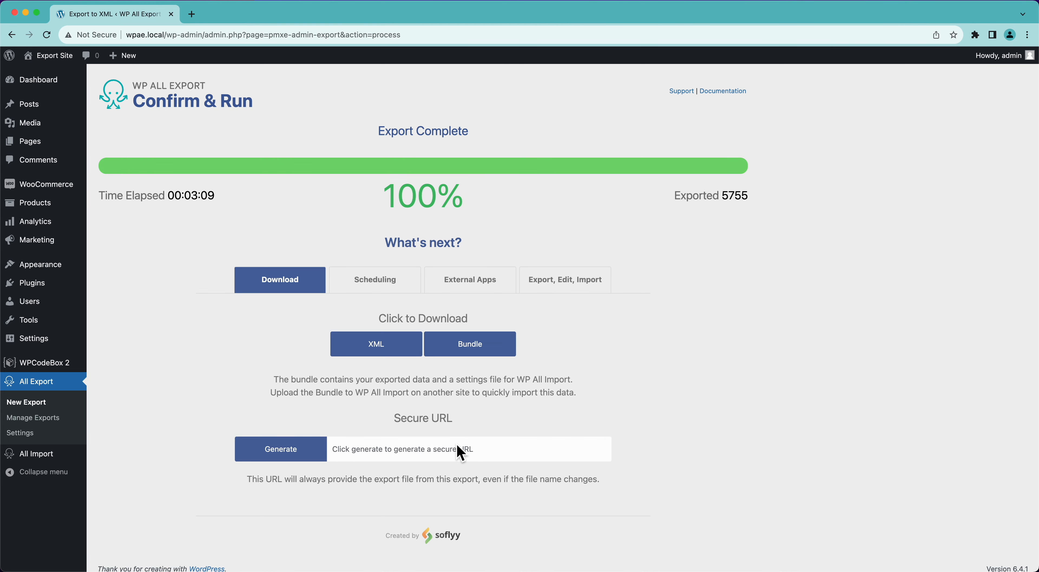
click(373, 357)
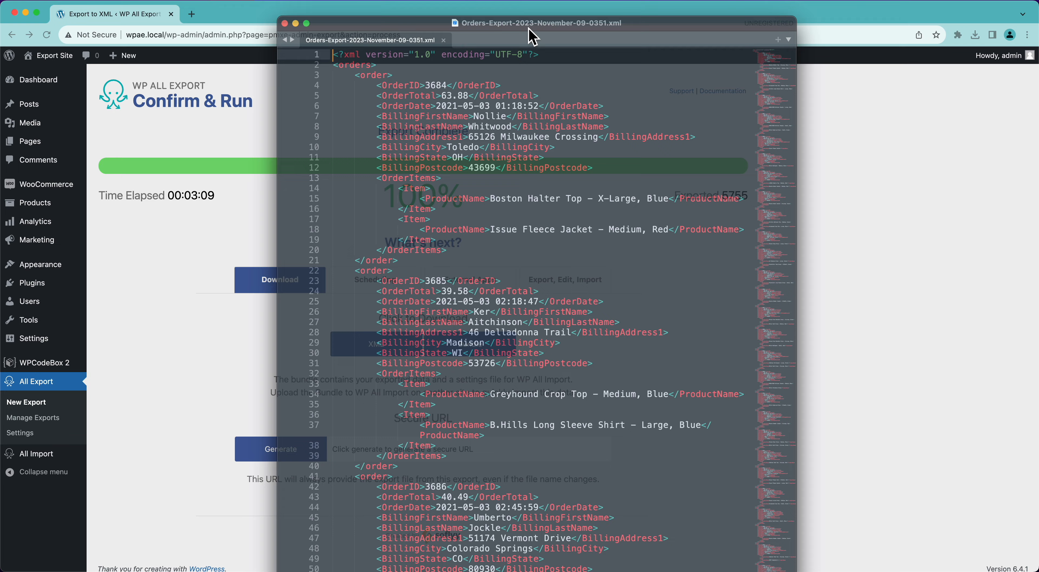
Step: Look through the downloaded XML file in the text editor, examining the billing fields and nested order items of several orders
drag(528, 29, 597, 14)
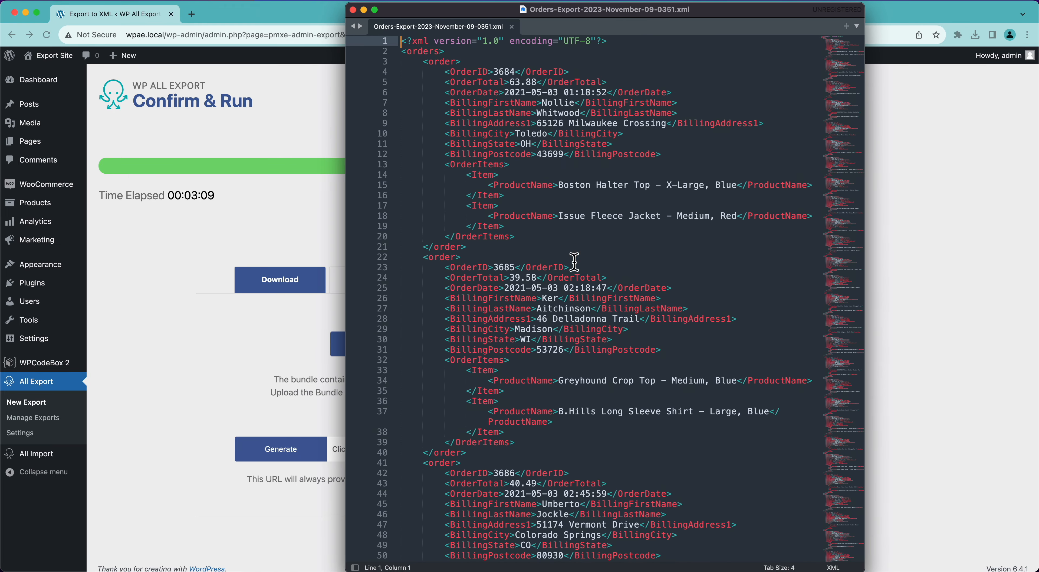
scroll(569, 301, down, 1)
scroll(569, 301, down, 20)
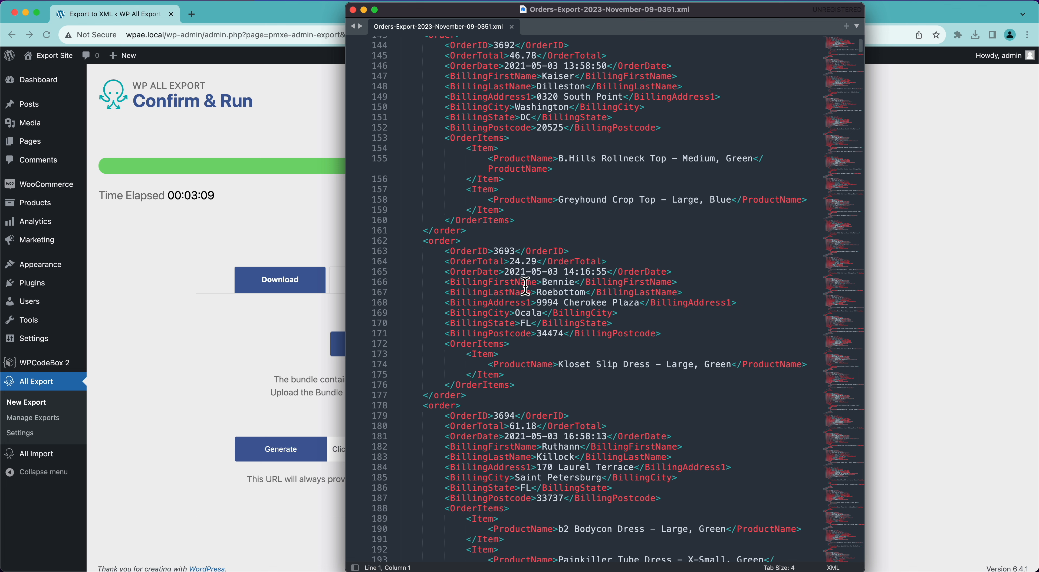
scroll(526, 285, down, 3)
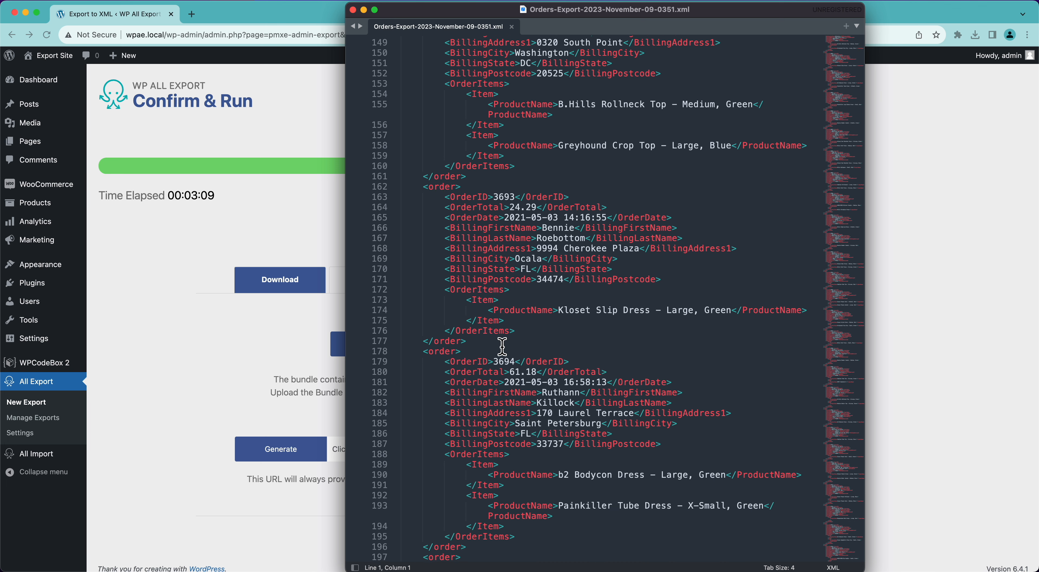
scroll(503, 346, down, 2)
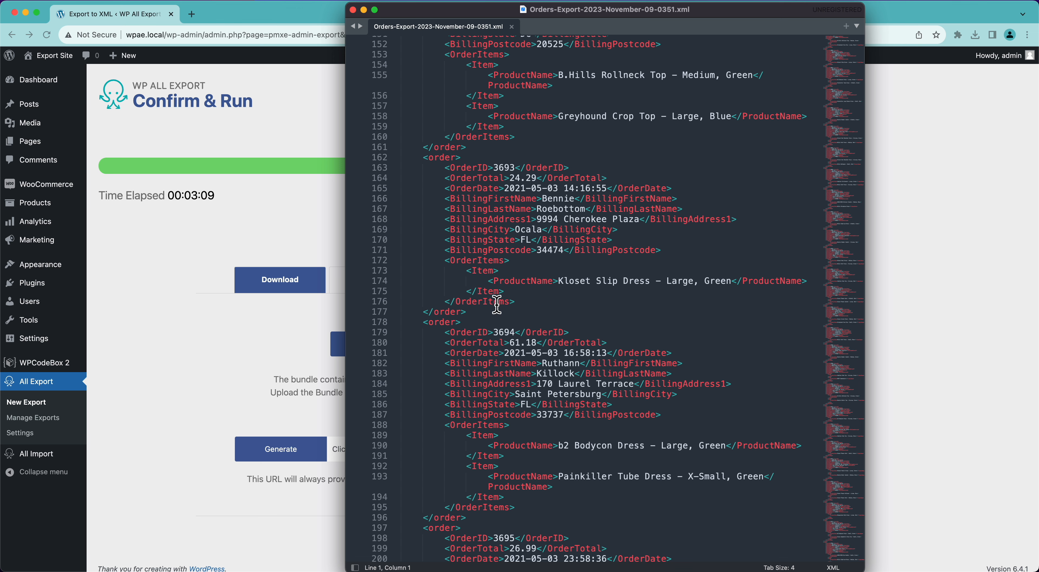
Step: Generate the export's secure URL and open it in a new browser tab to look through the XML orders
click(248, 360)
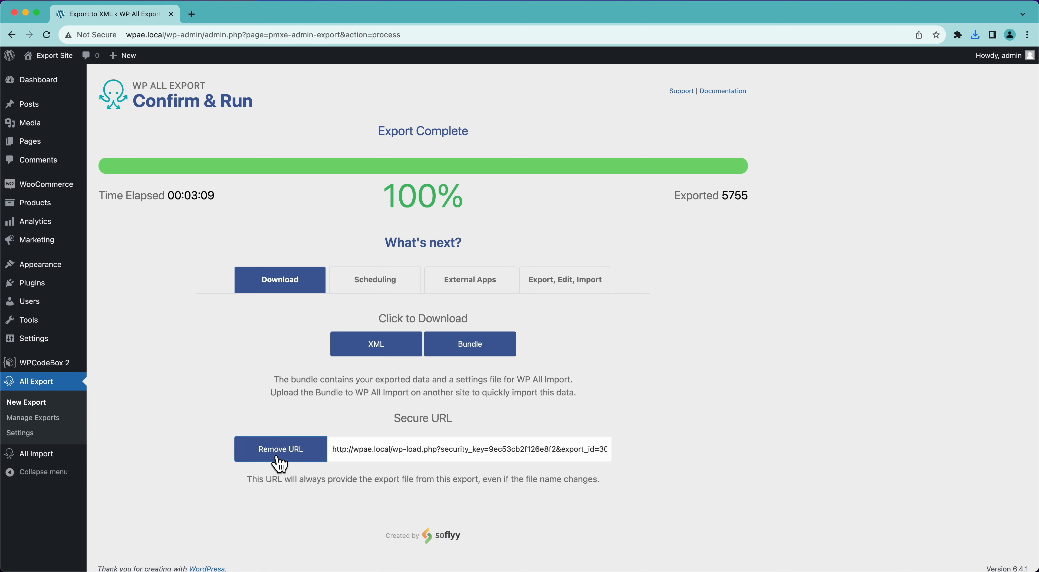
click(370, 449)
key(super+c)
key(super+t)
key(super+v)
key(Return)
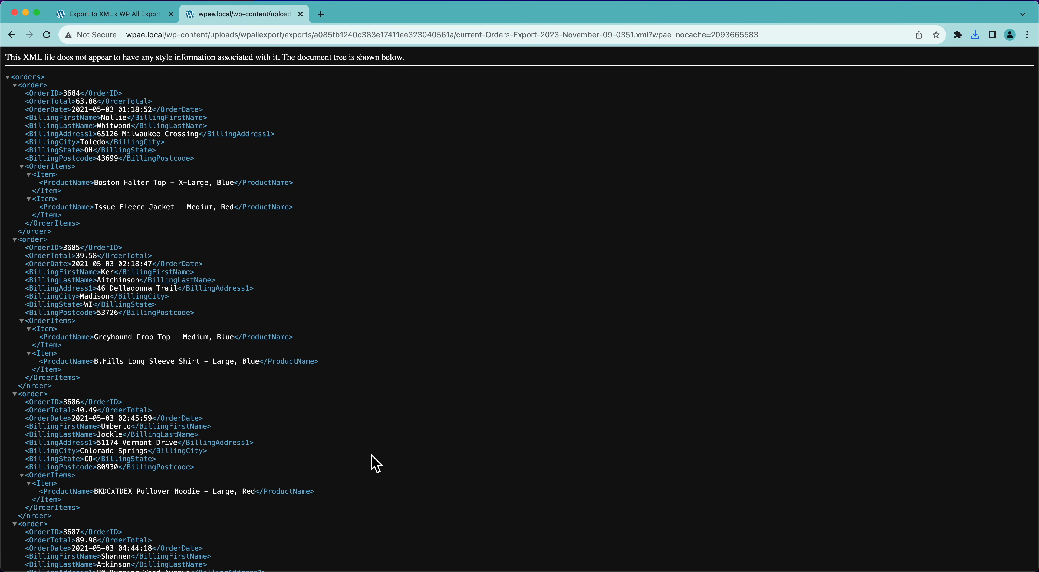
scroll(212, 368, down, 20)
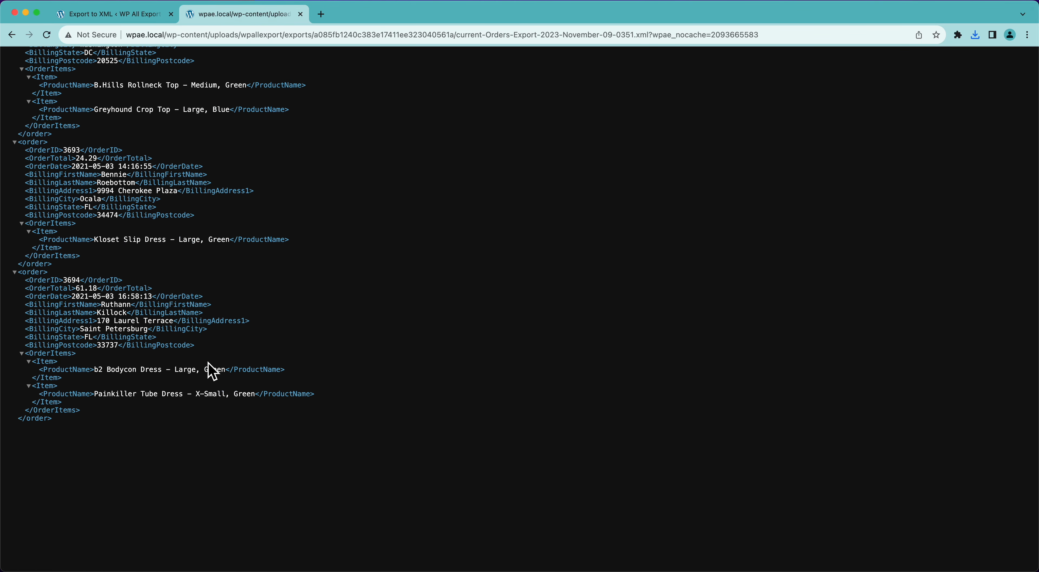
scroll(211, 370, down, 5)
scroll(212, 369, up, 13)
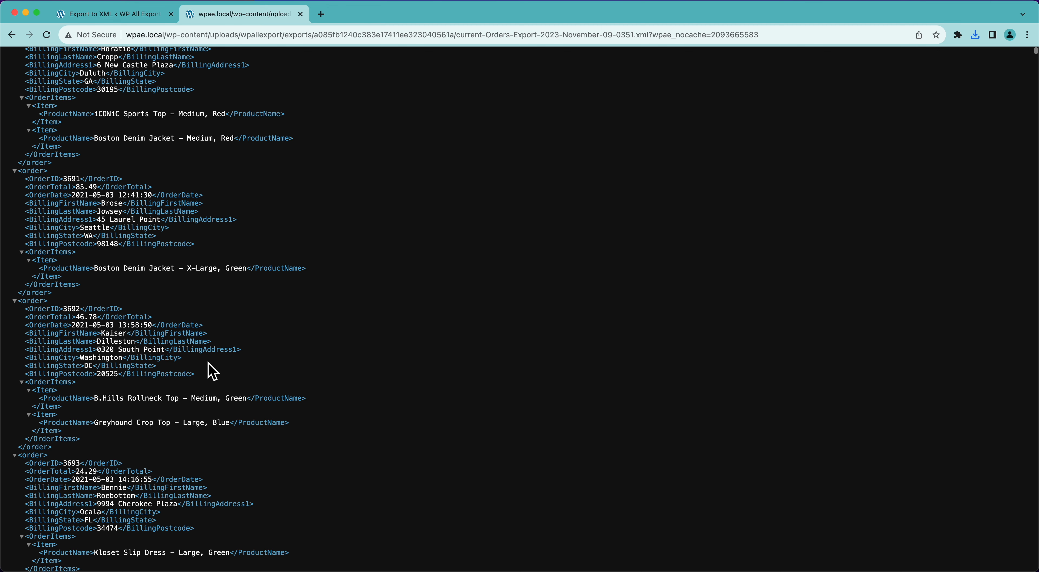
Step: Return to the completed export page and review its scheduling, external apps and download options, including the secure URL
click(140, 14)
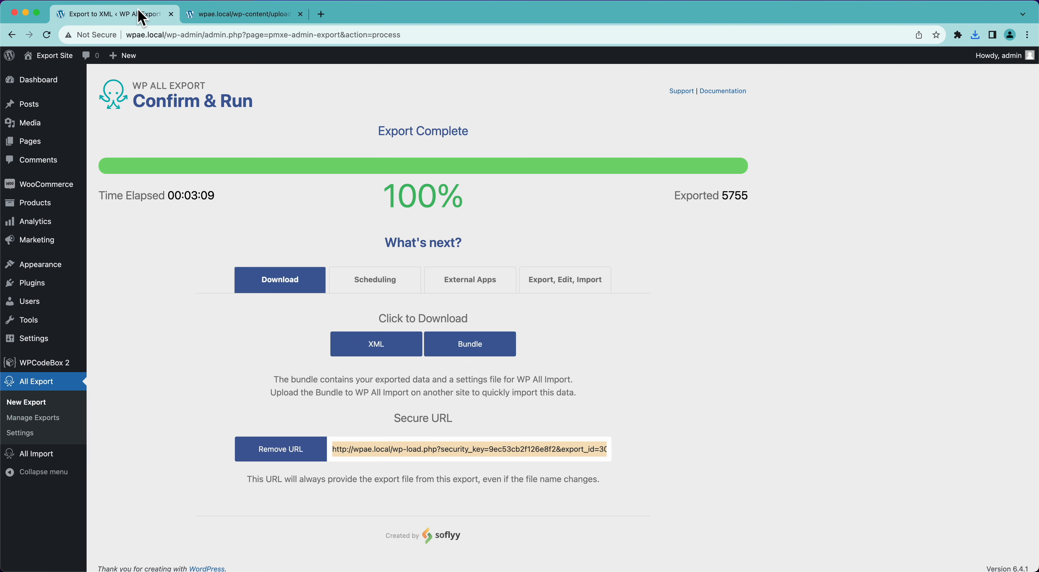
click(374, 287)
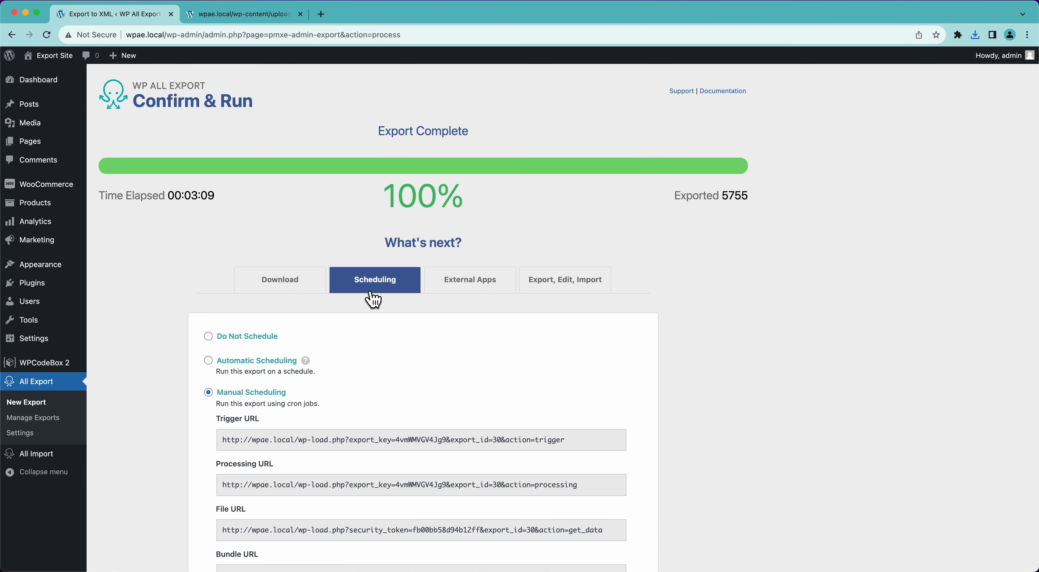
click(463, 290)
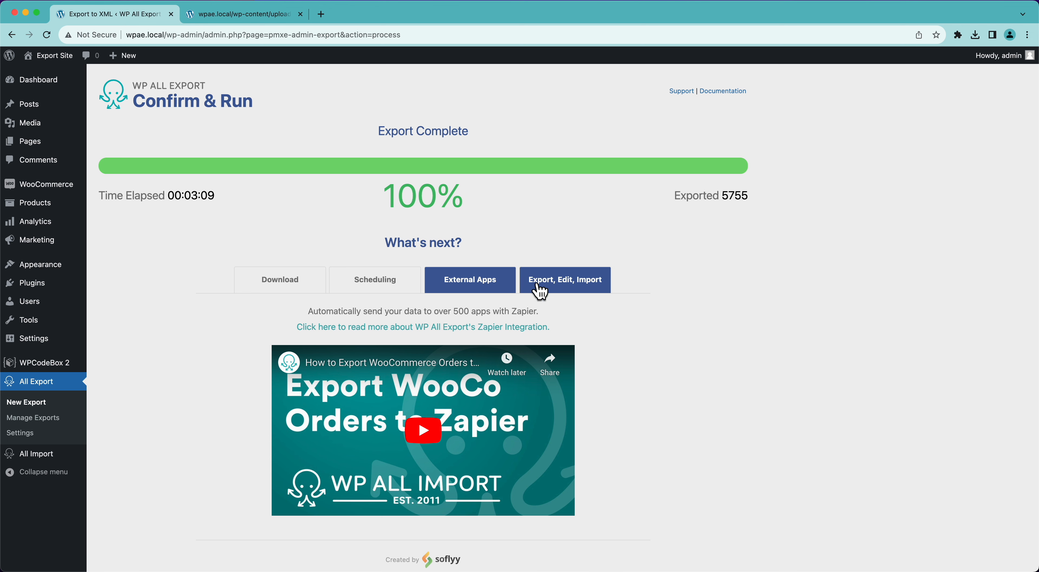
click(291, 283)
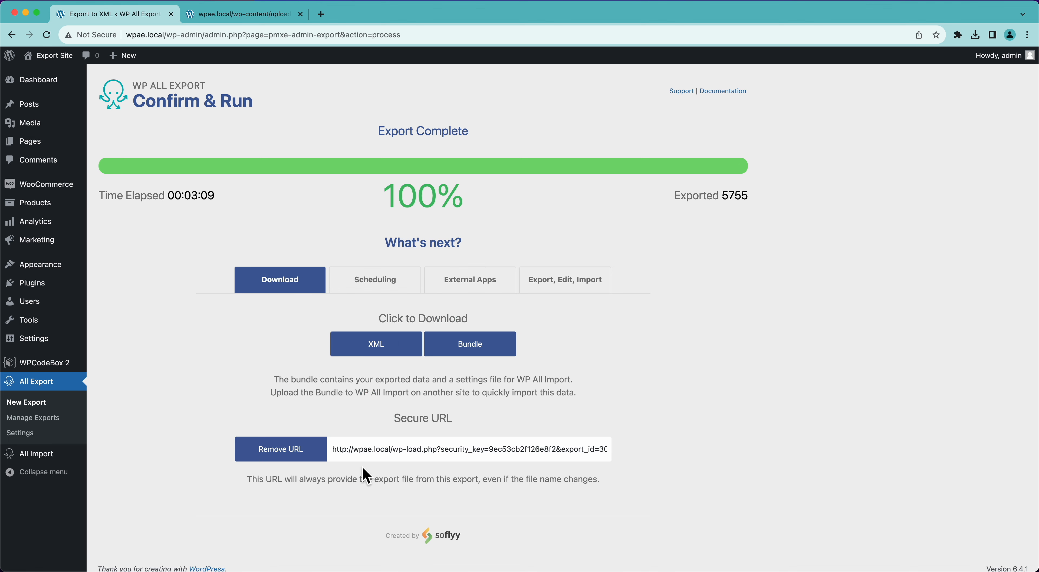
click(389, 451)
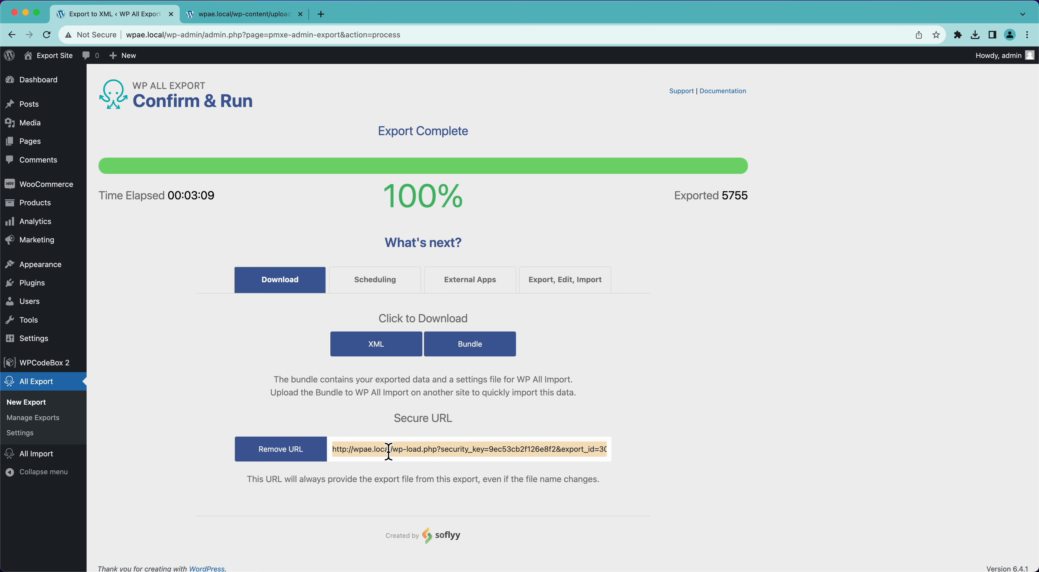
click(195, 356)
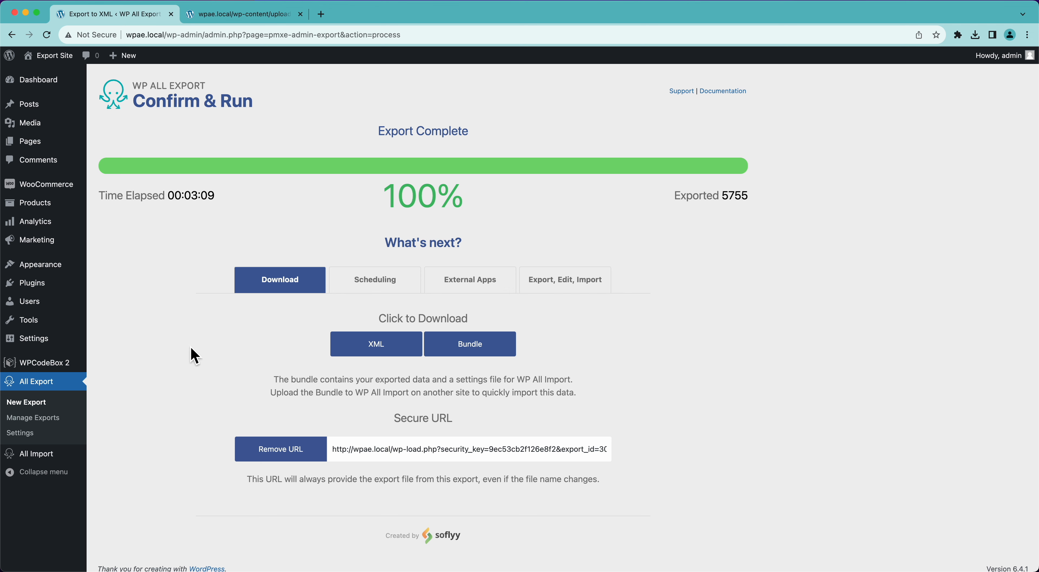